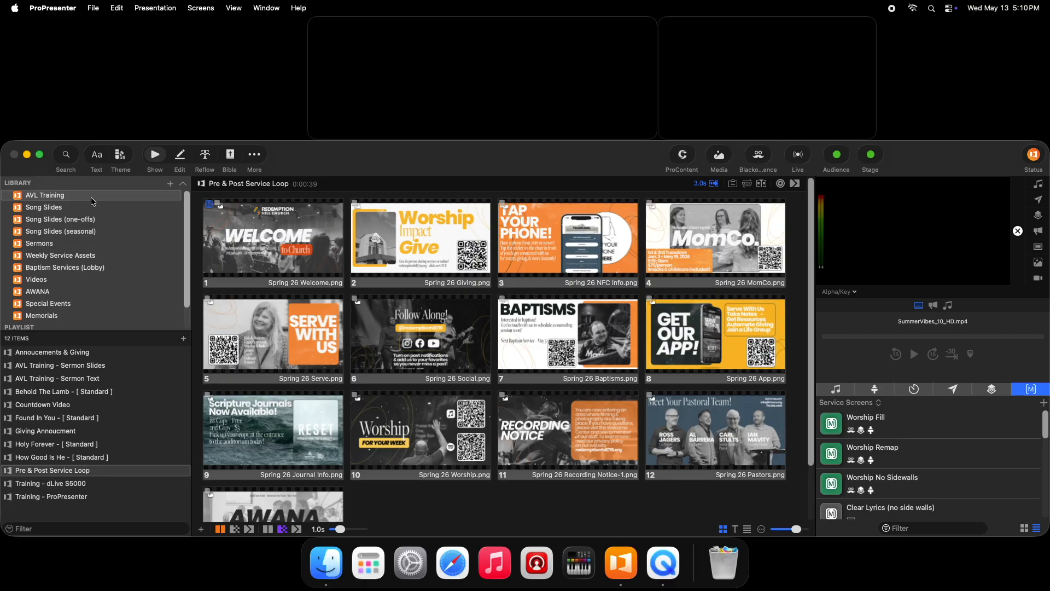
- Browse the AVL Training and Song Slides libraries, previewing Abide, All The Earth, Battle Belongs and Behold The Lamb
left_click(91, 197)
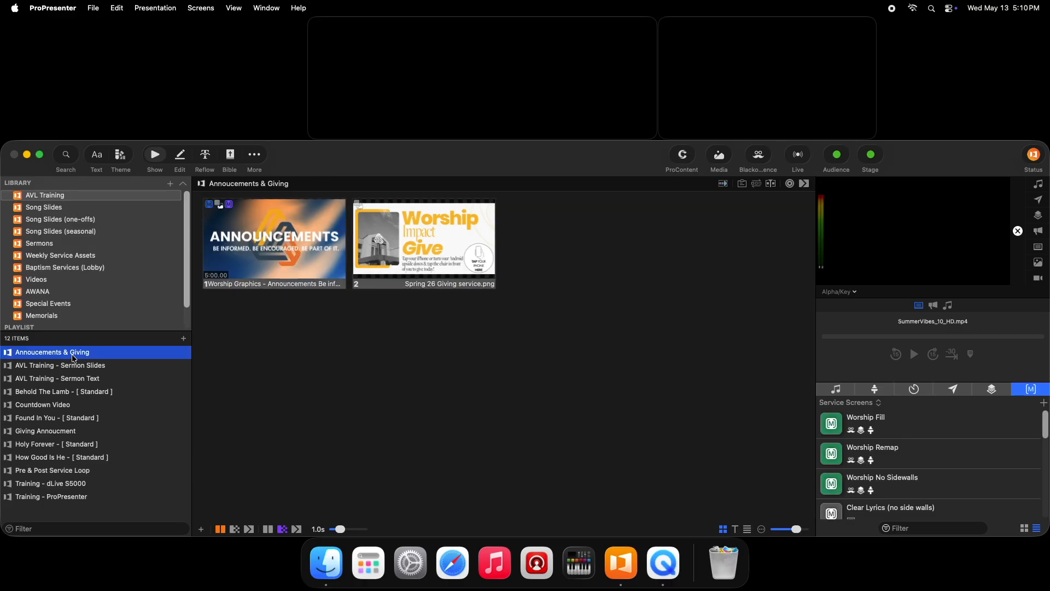
left_click(64, 210)
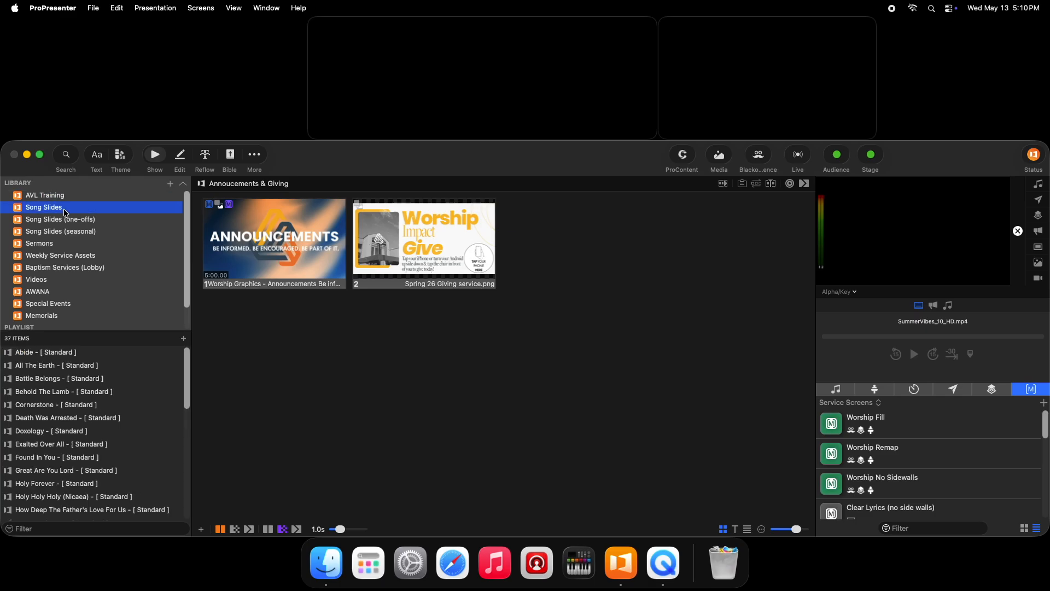
left_click(84, 352)
left_click(81, 363)
left_click(78, 378)
left_click(82, 391)
left_click(88, 353)
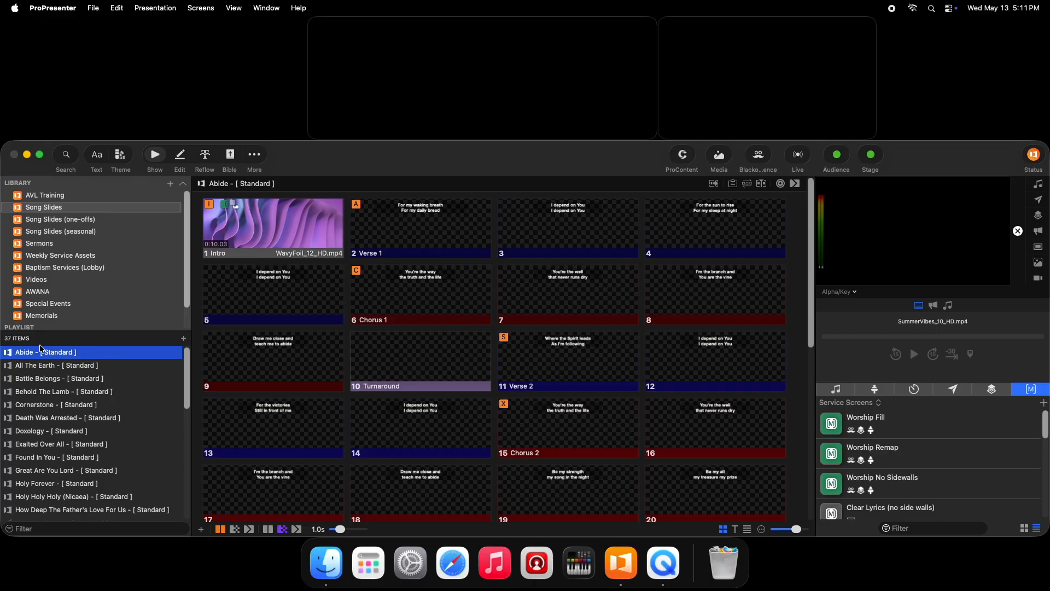
left_click(184, 338)
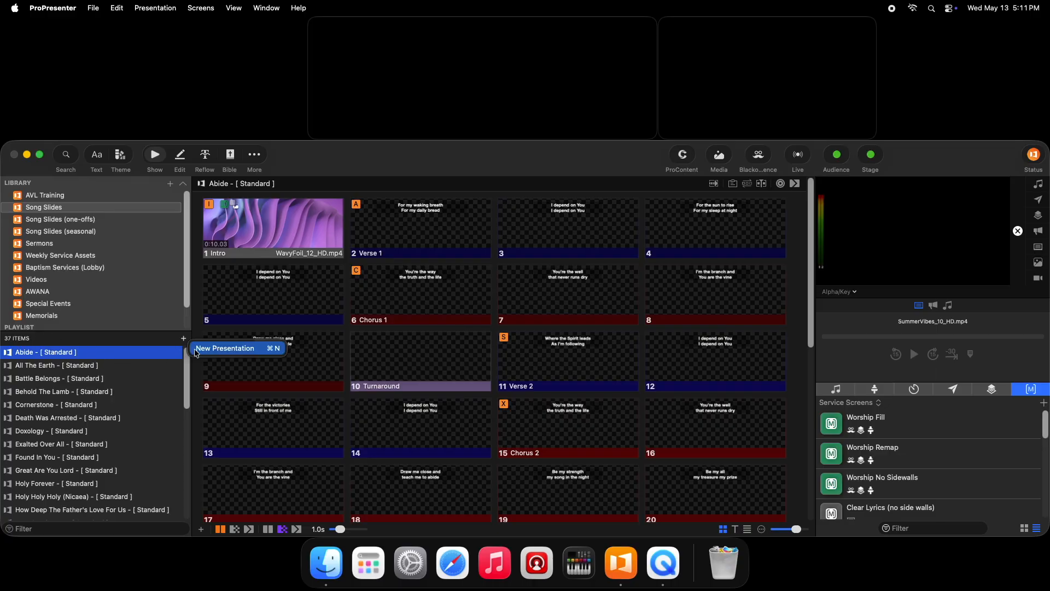
left_click(226, 348)
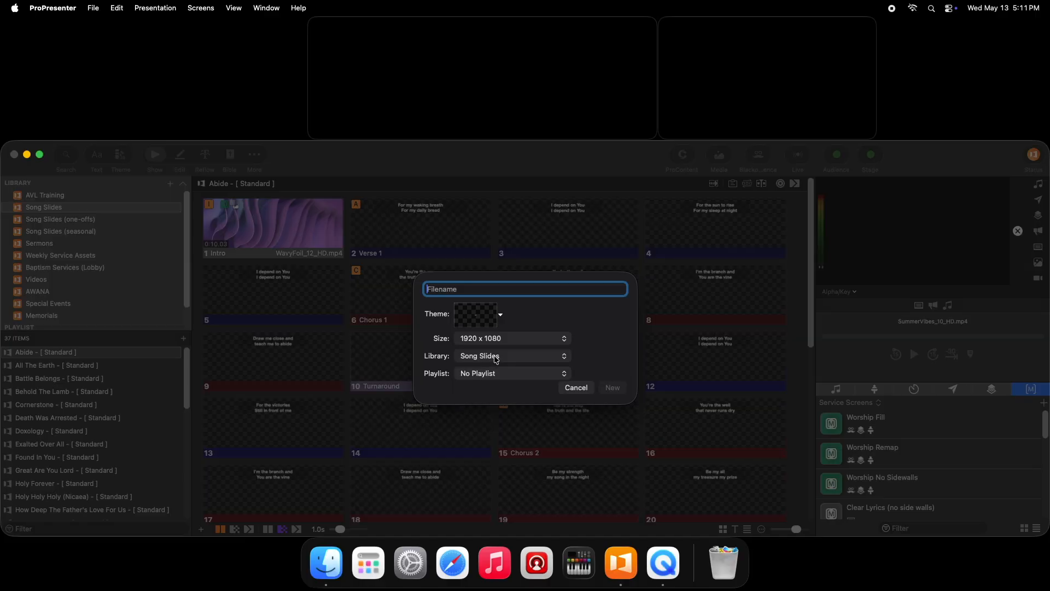
left_click(579, 392)
- Open Annoucements & Giving from the AVL Training library and review the libraries and playlists it can be added to
left_click(61, 353)
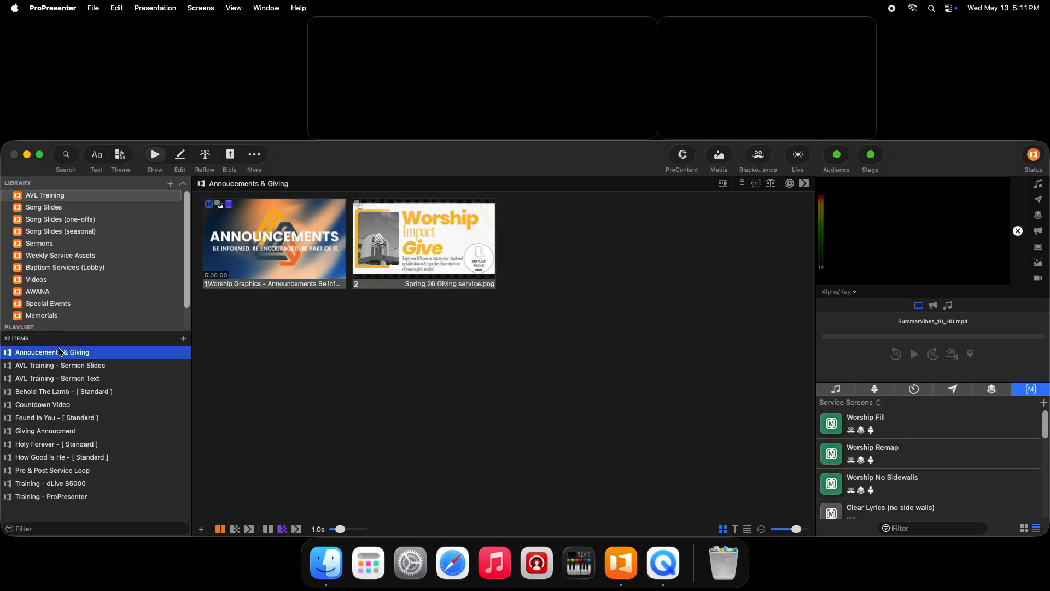
right_click(60, 353)
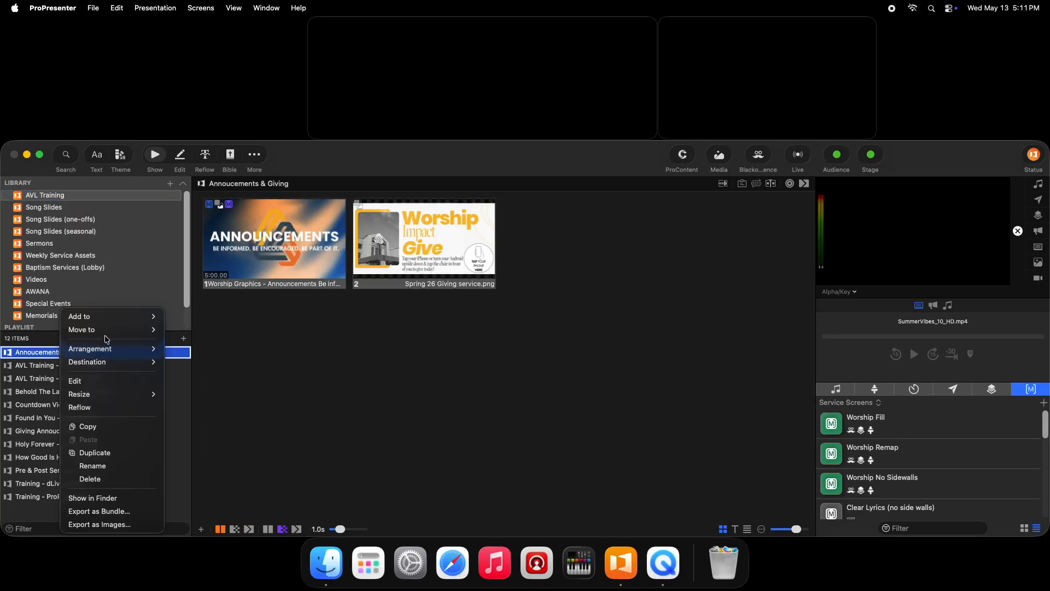
mouse_move(131, 331)
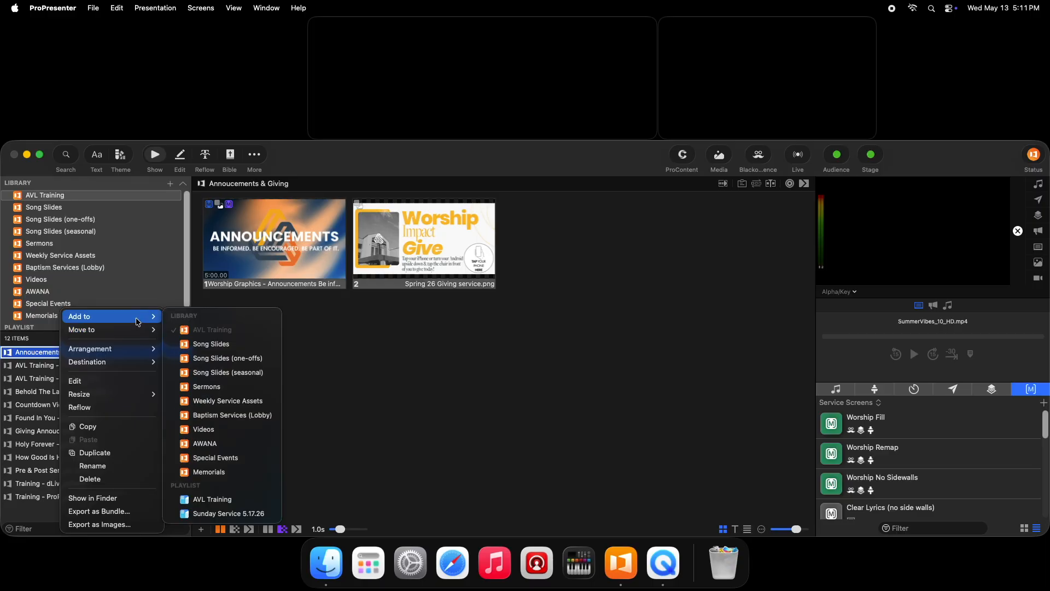
left_click(148, 255)
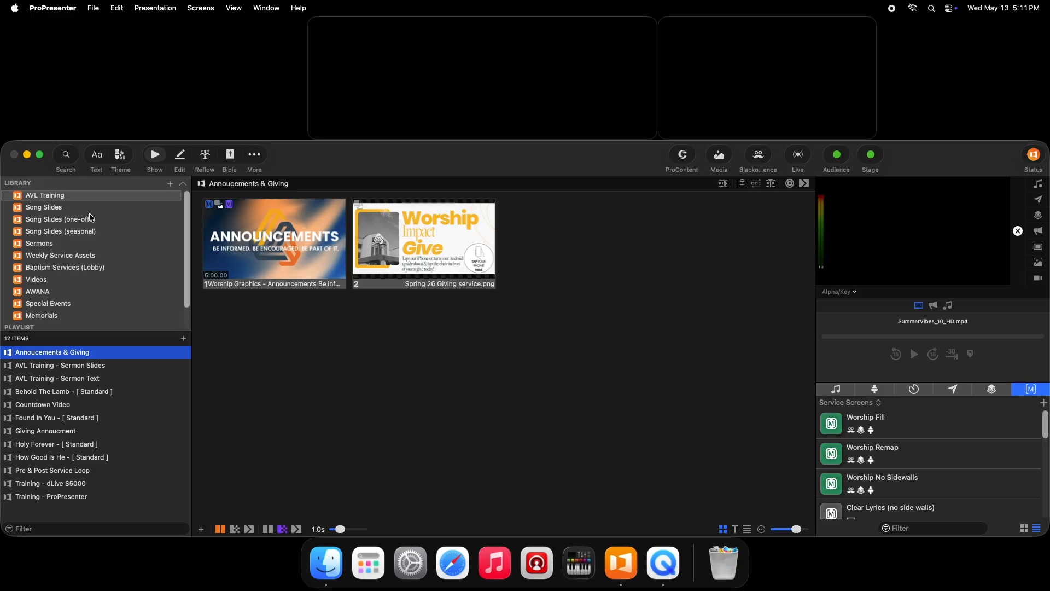
- View the contents of the Sermons library and the AVL Training and Sunday Service 5.17.26 playlists
mouse_move(187, 214)
left_mouse_down()
mouse_move(182, 235)
mouse_move(185, 207)
left_mouse_up()
left_click(60, 242)
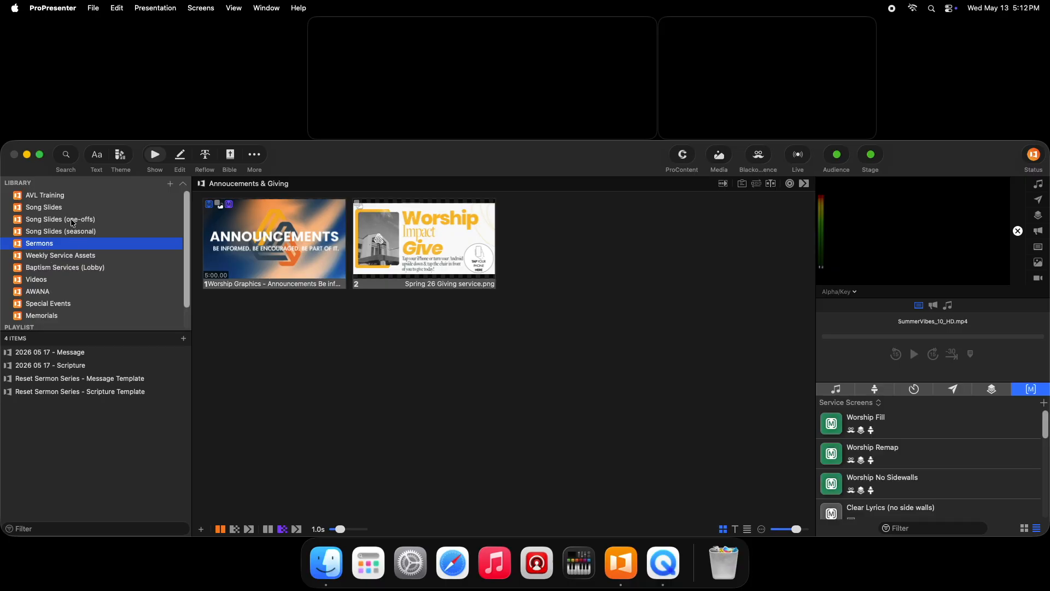
scroll(165, 246, "down", 2)
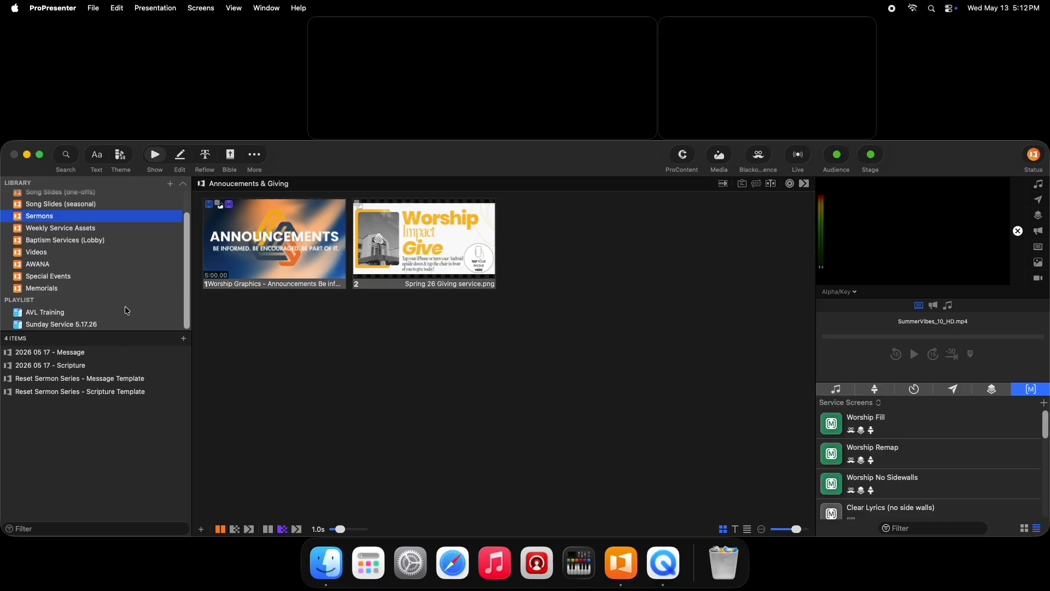
left_click(85, 313)
left_click(86, 326)
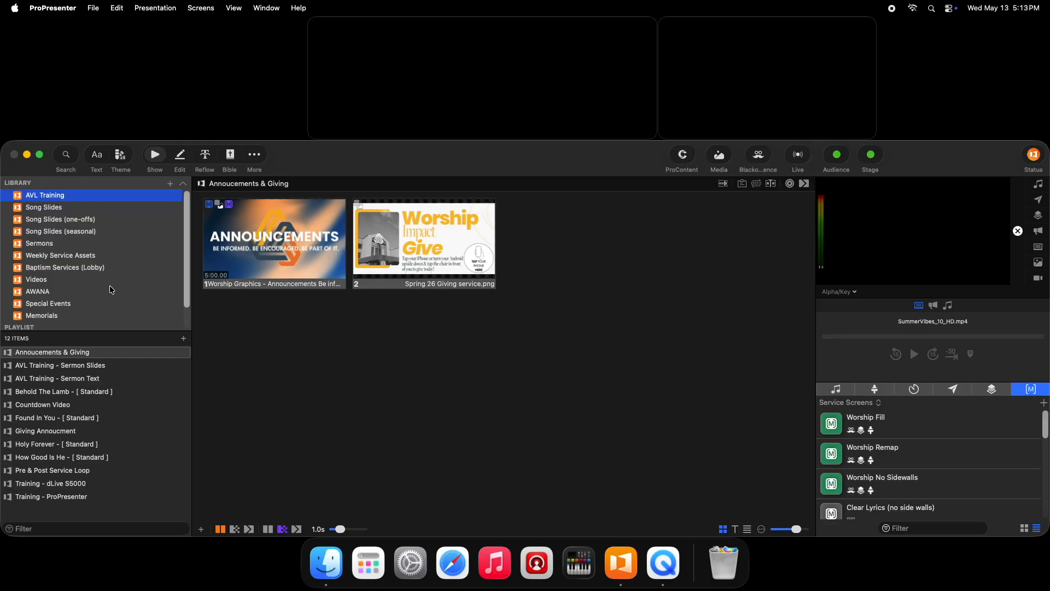
- Switch to Finder and open the Libraries folder inside the ProPresenter folder in Documents
left_click(322, 561)
left_click(146, 198)
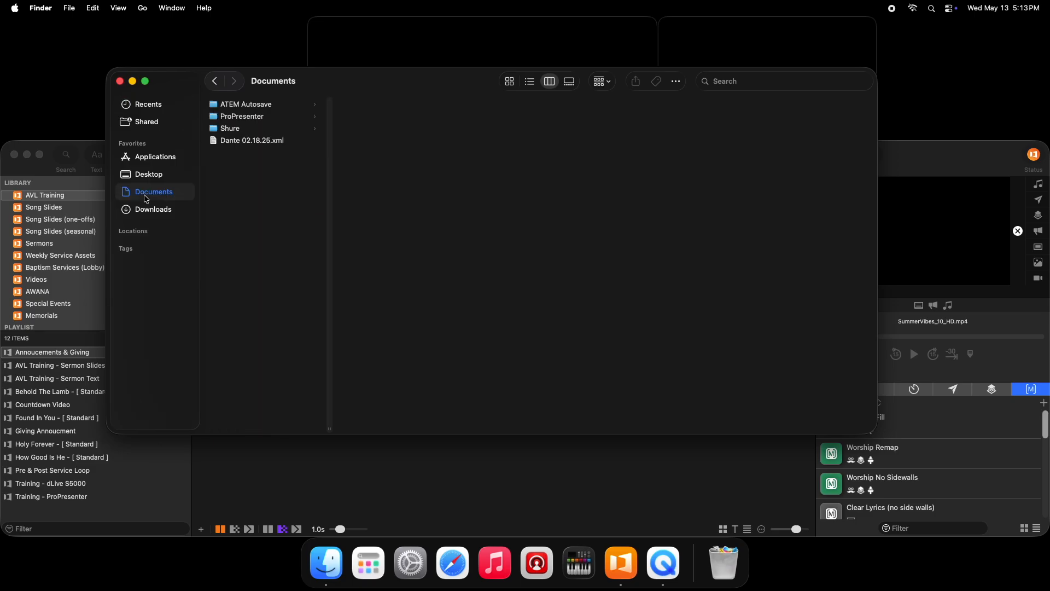
left_click(262, 118)
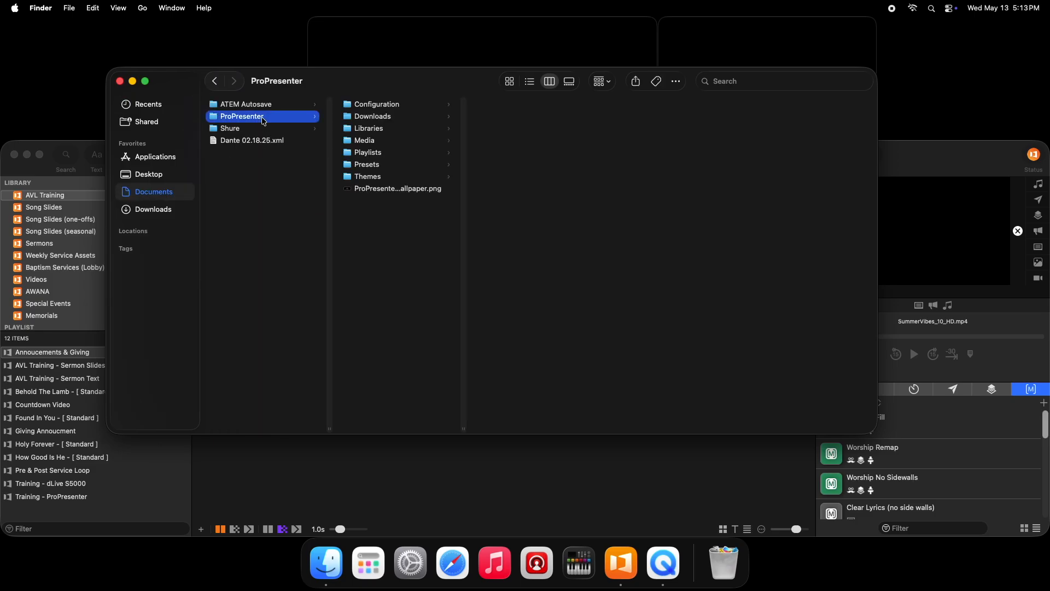
left_click(381, 130)
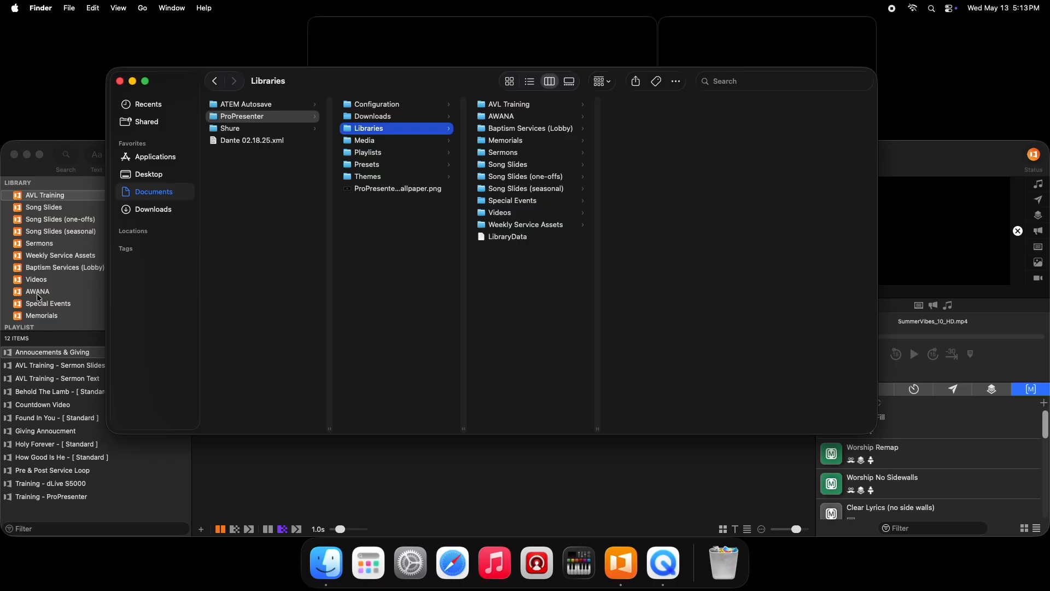
- Inspect the presentation files in the AVL Training library folder and return to the Libraries folder
left_click_drag(343, 80, 387, 83)
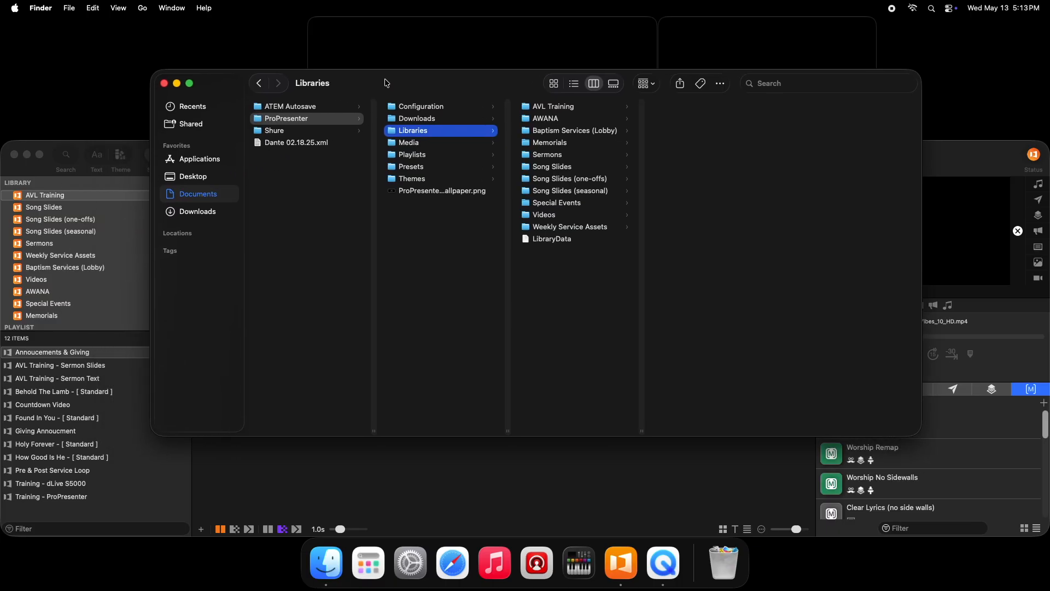
left_click(555, 112)
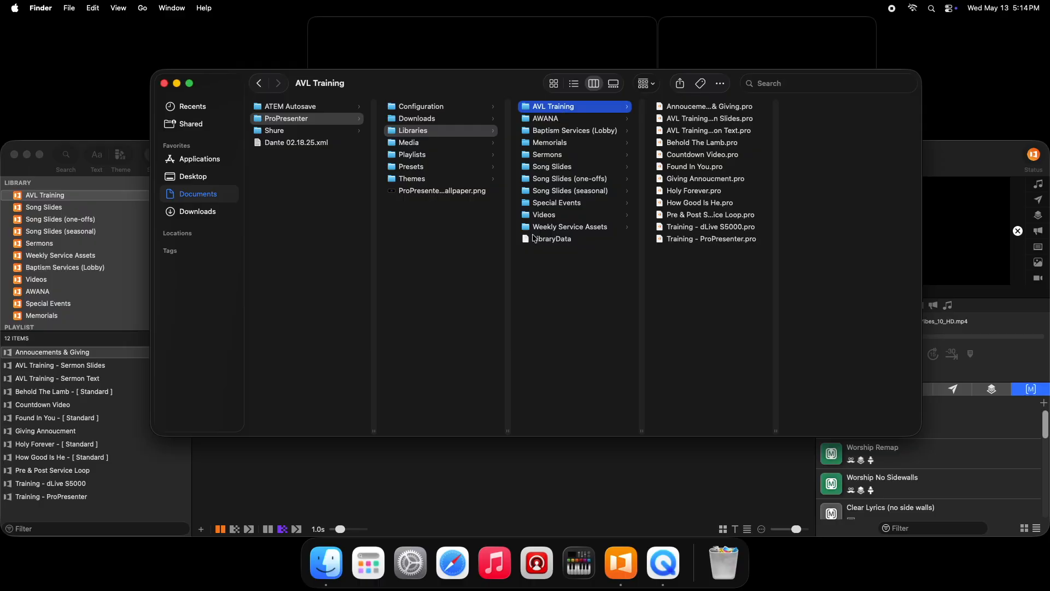
key("Left")
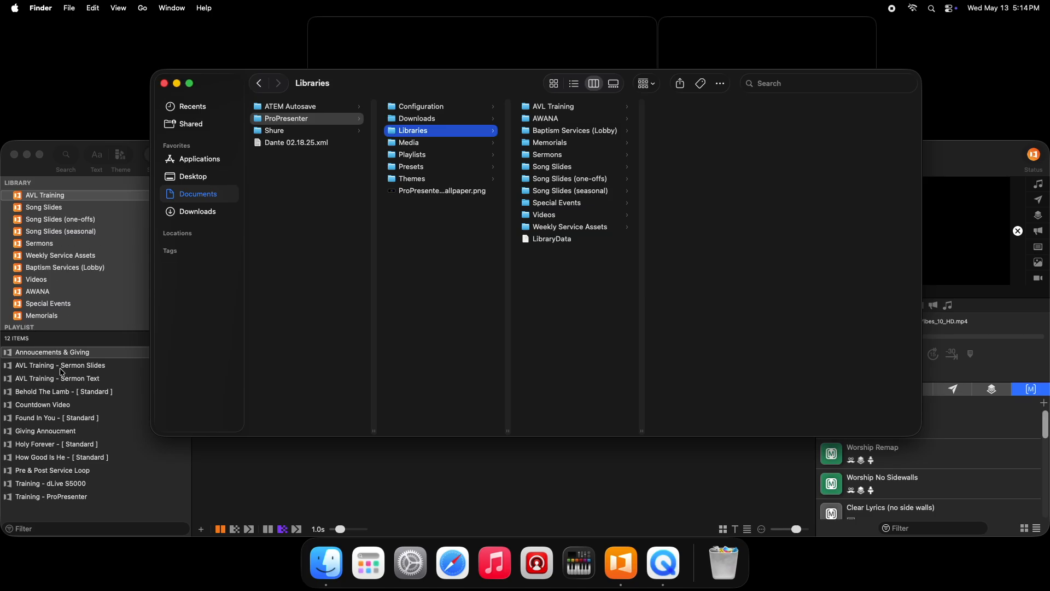
- Switch back to ProPresenter and create a library named "new"
left_click(81, 196)
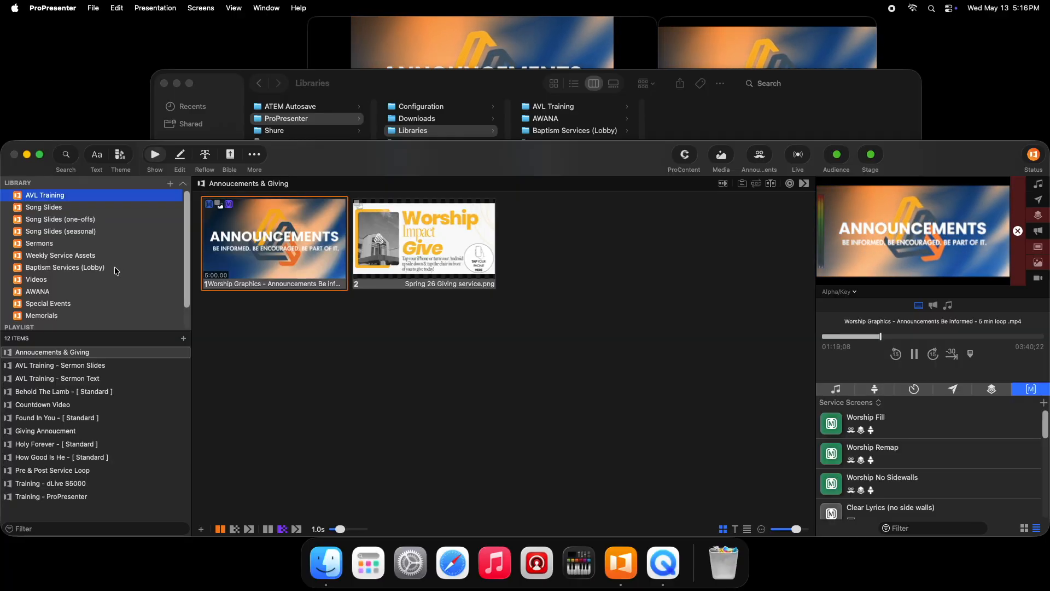
left_click(170, 183)
left_click(178, 192)
type("new")
key("Return")
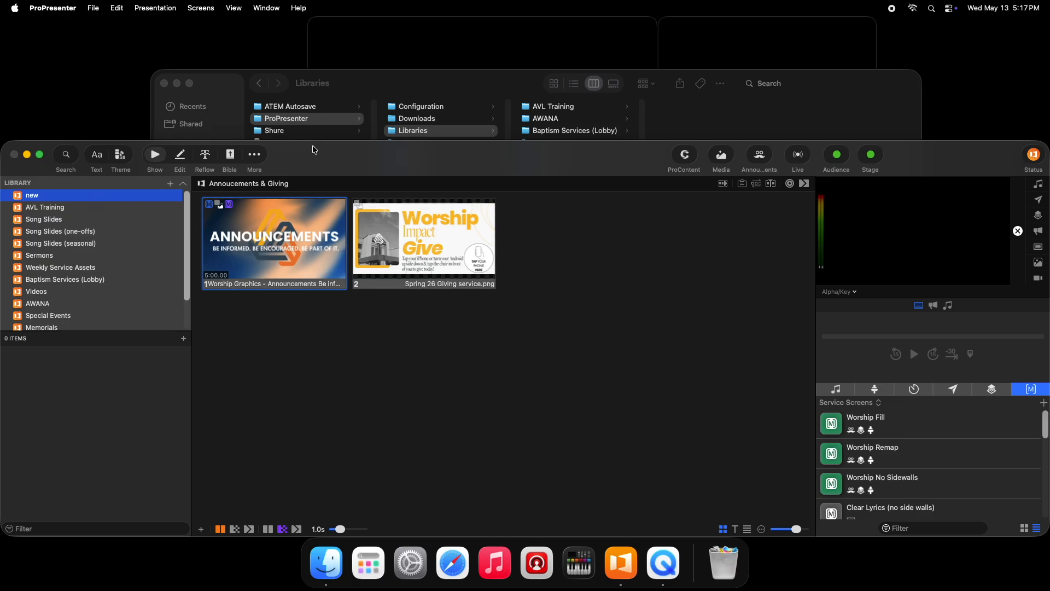
- Delete the "new" library folder from Libraries in Finder and return to ProPresenter
left_click(412, 83)
left_click(541, 156)
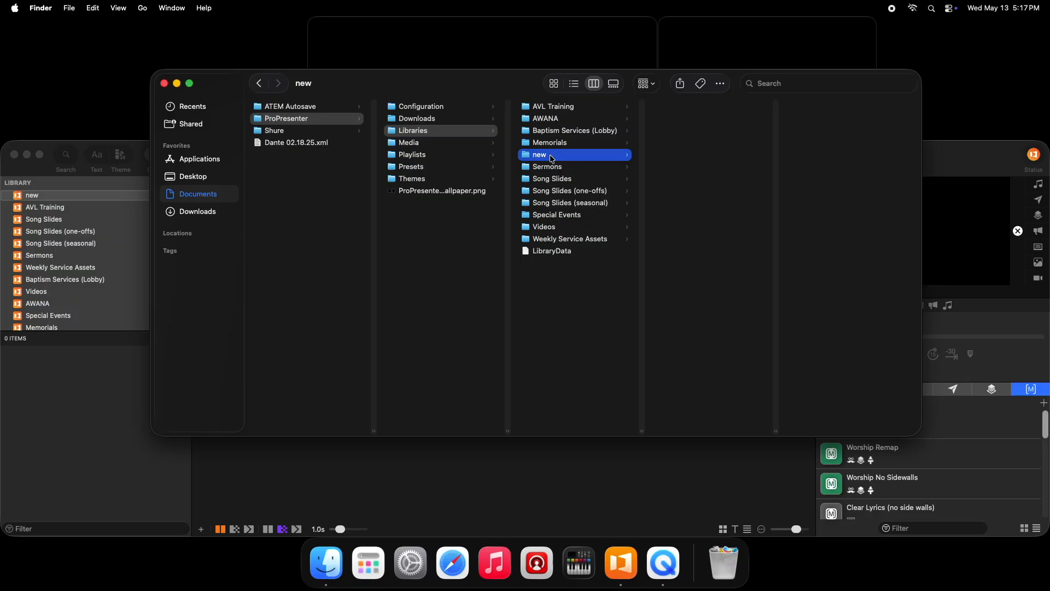
key("super+BackSpace")
left_click(164, 83)
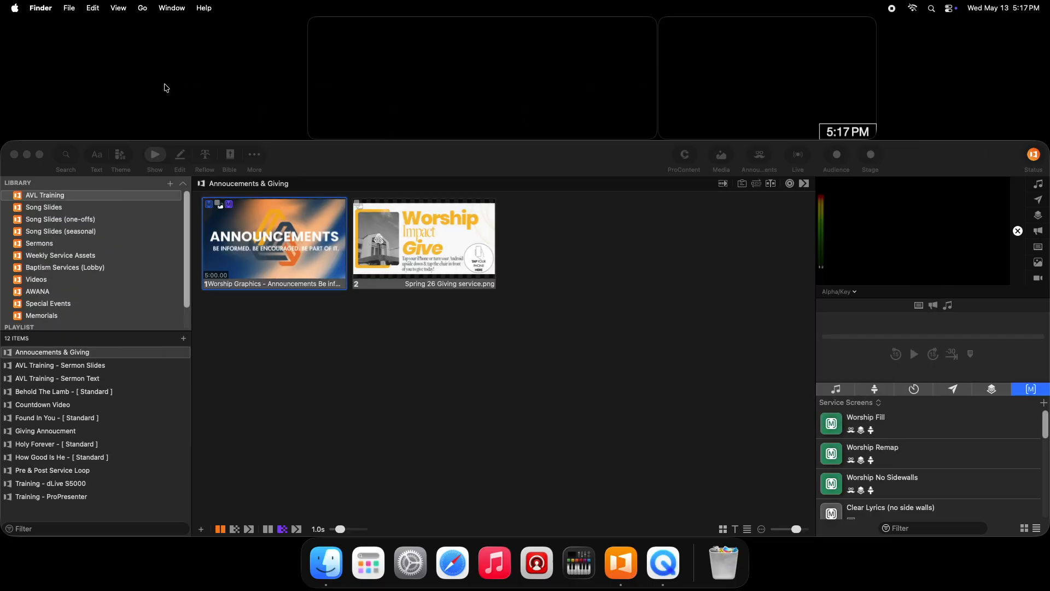
left_click(347, 174)
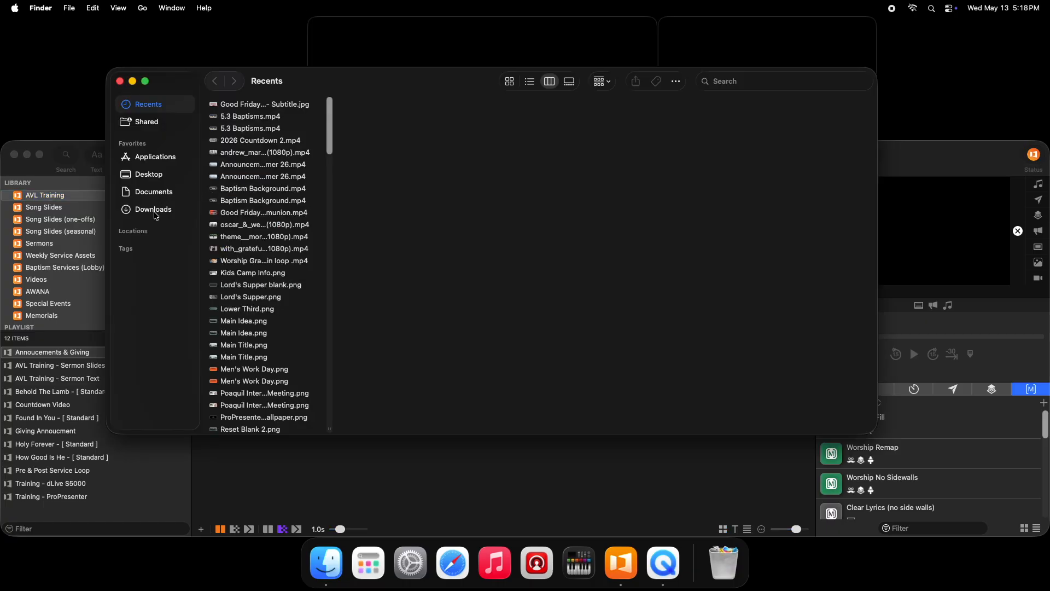
left_click(155, 212)
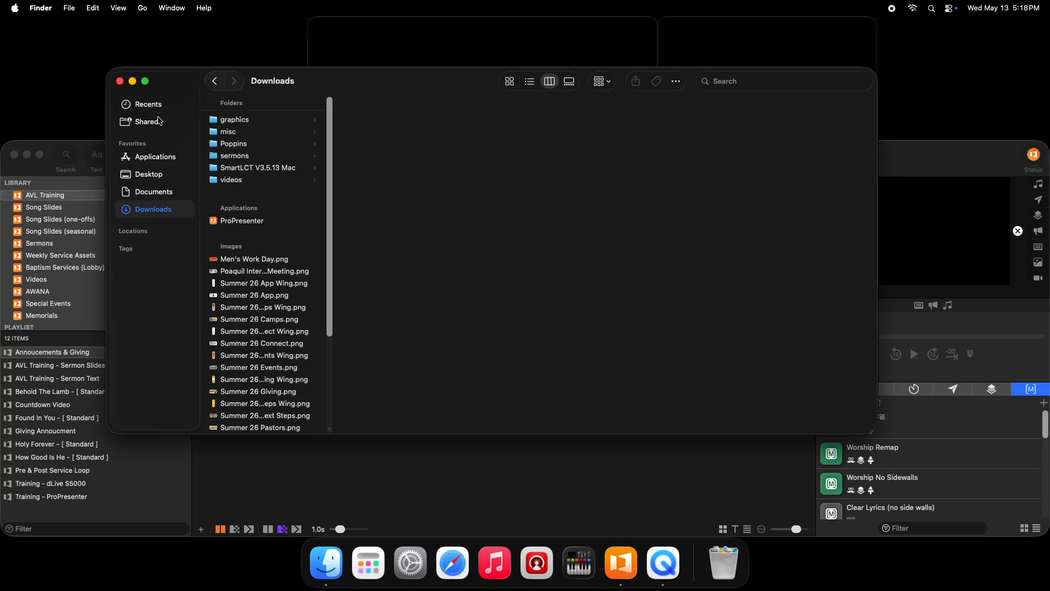
left_click(120, 81)
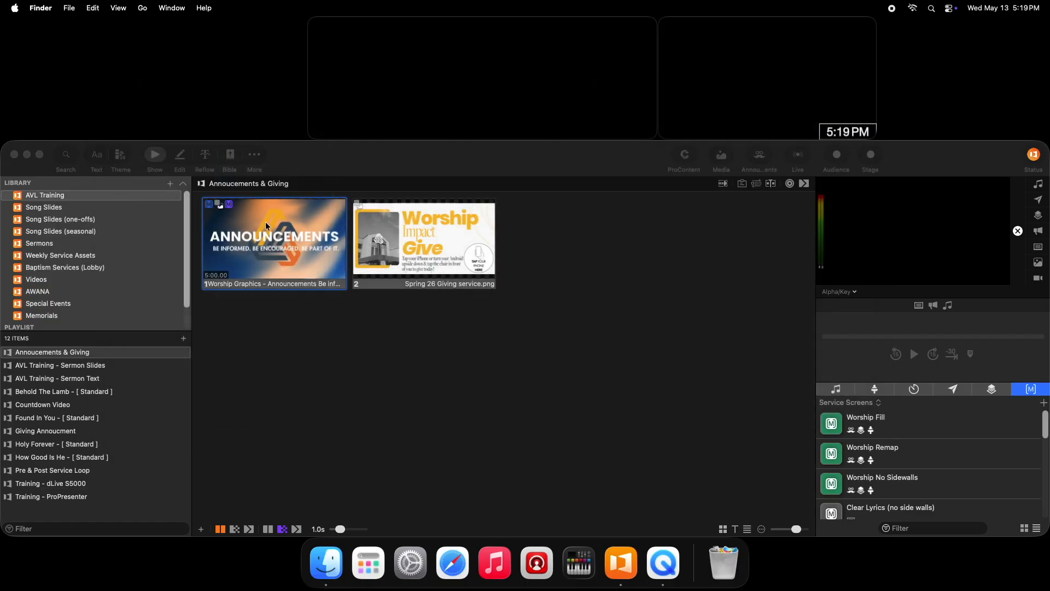
left_click(369, 163)
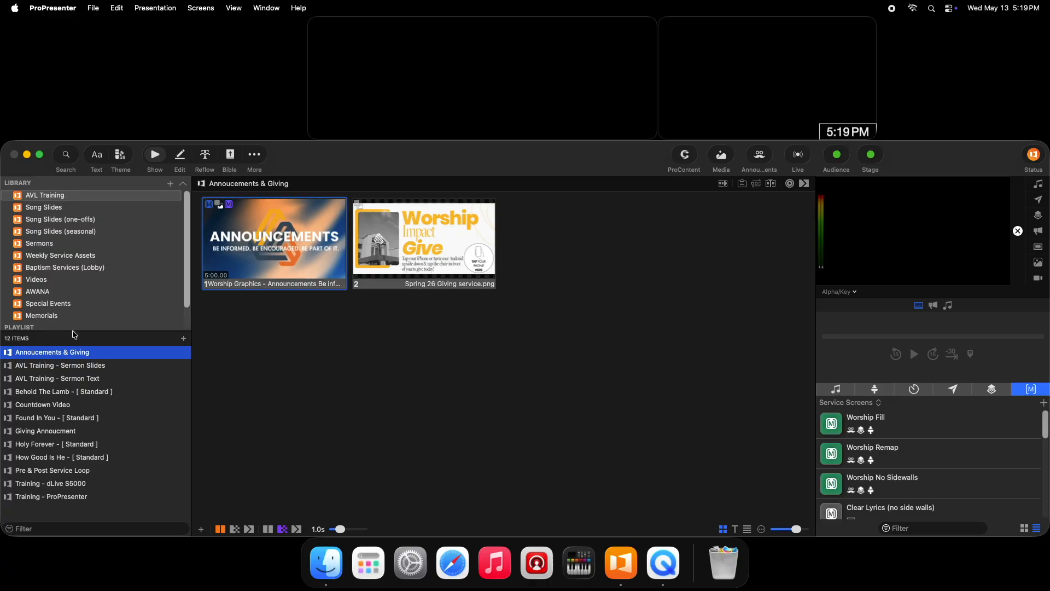
- Compare the Add to and Move to destinations available for the Annoucements & Giving presentation
right_click(67, 353)
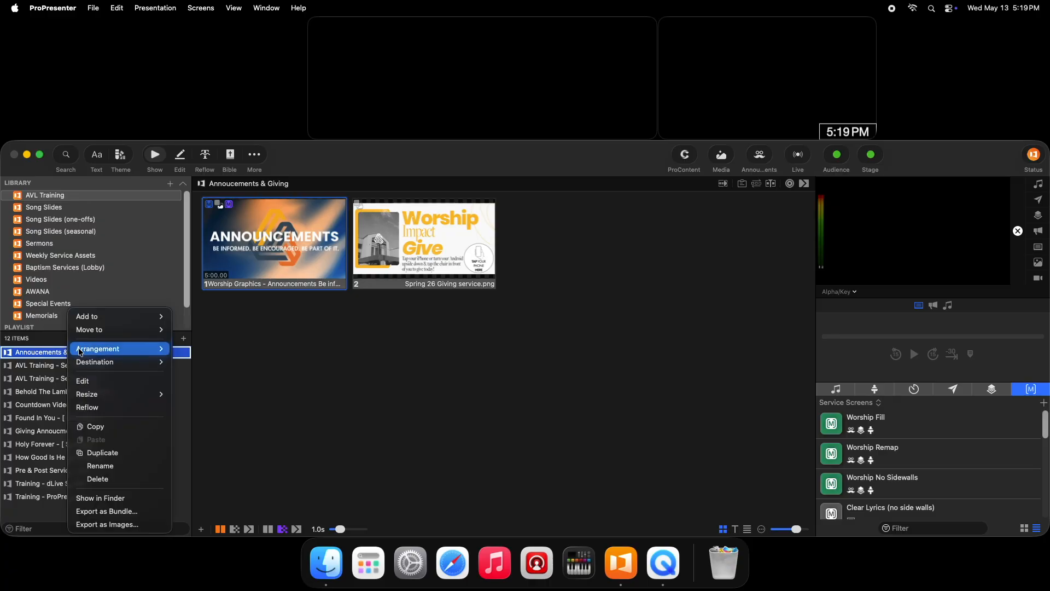
mouse_move(115, 323)
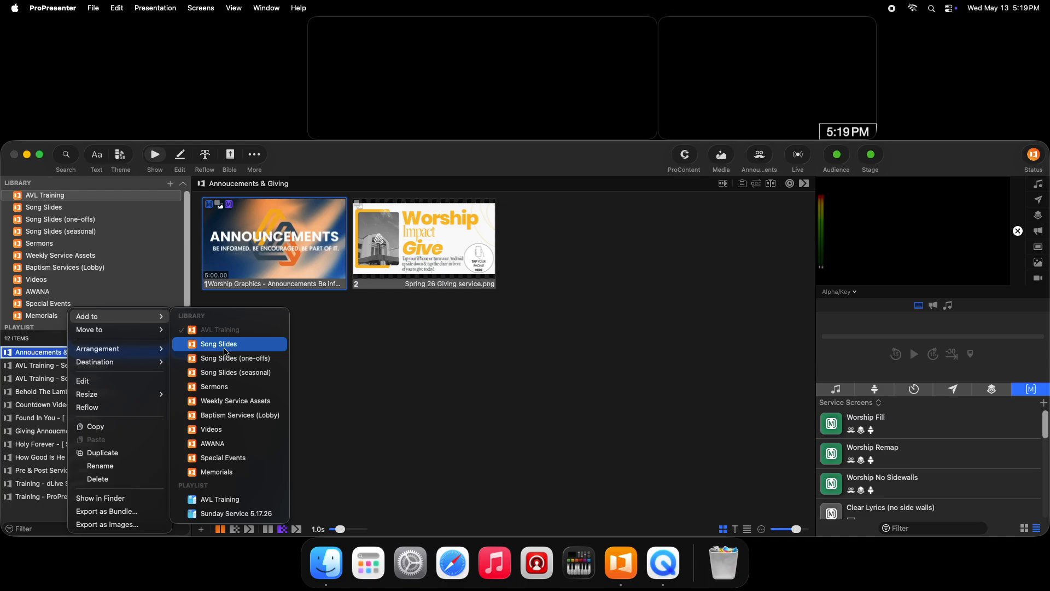
mouse_move(153, 332)
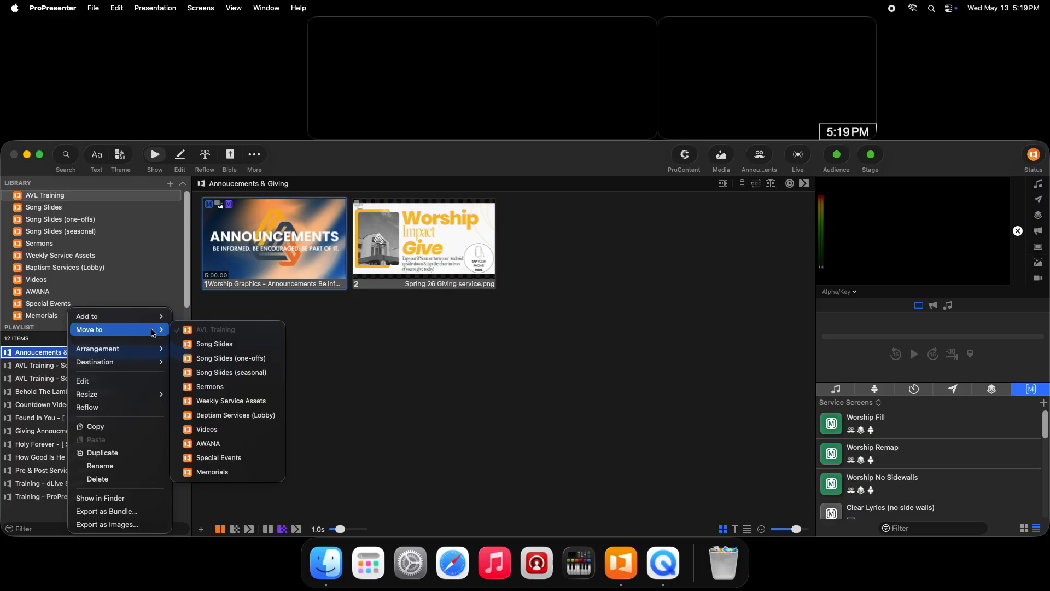
- In Finder, reopen ProPresenter's Libraries folder in Documents to review the folders that store the libraries
left_click(326, 562)
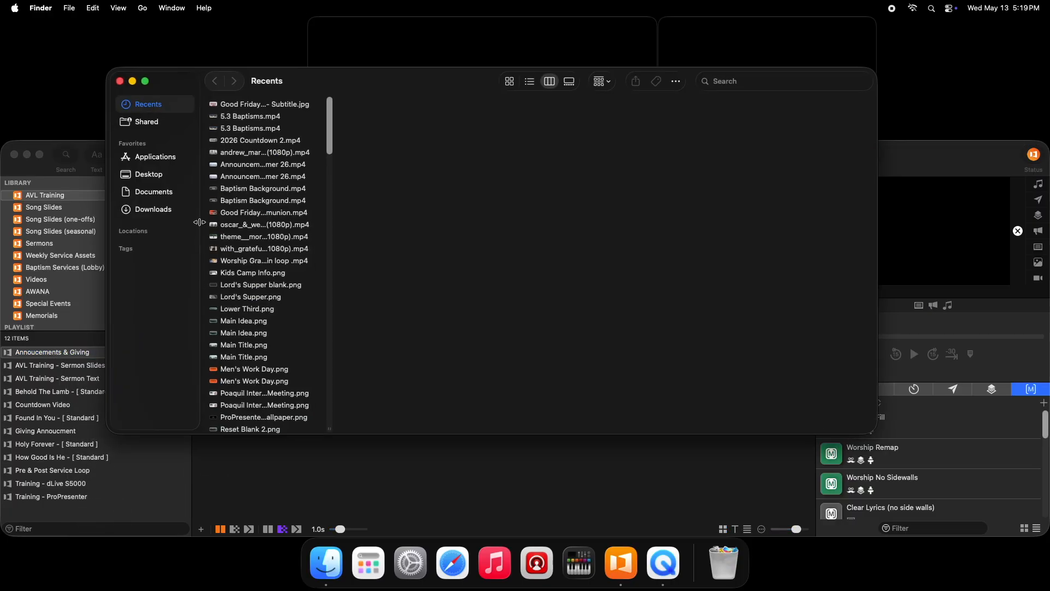
left_click(147, 192)
left_click(276, 117)
left_click(365, 128)
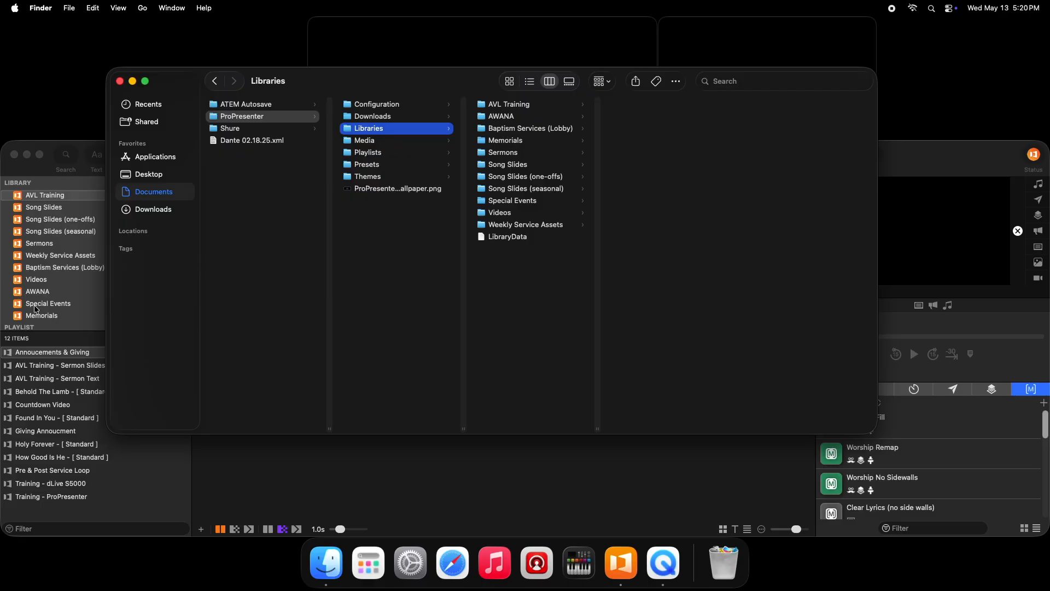
- Return to ProPresenter and look through the full list of libraries and playlists
left_click(69, 212)
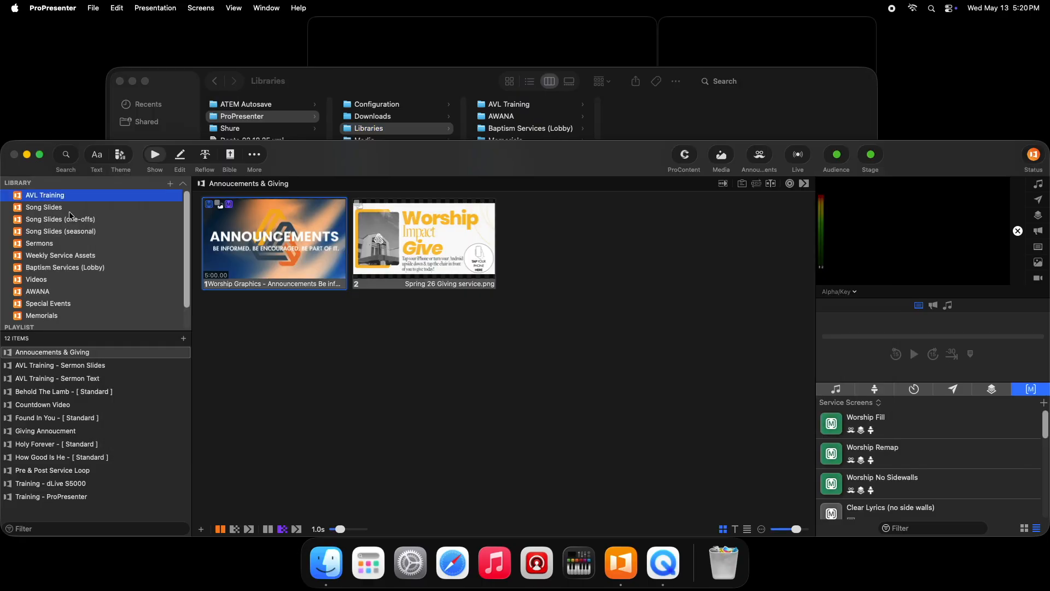
scroll(40, 295, "down", 2)
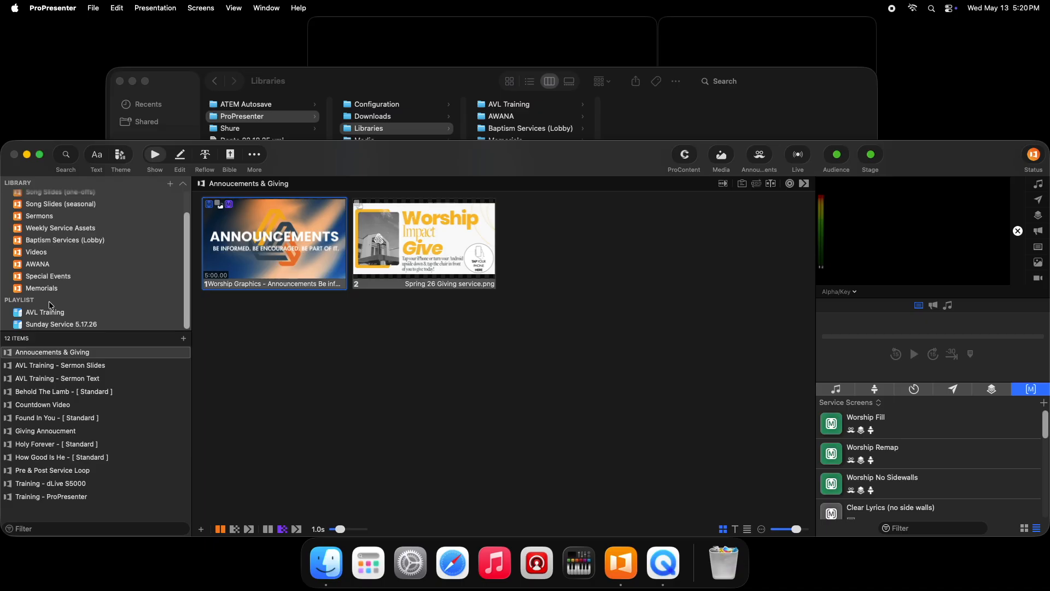
scroll(75, 203, "up", 2)
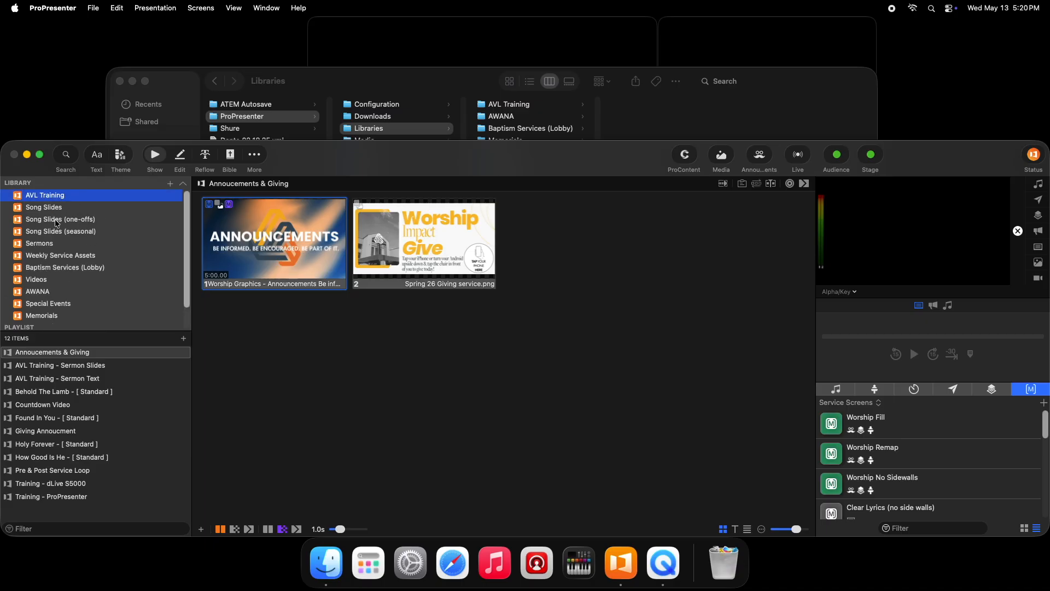
scroll(55, 221, "down", 2)
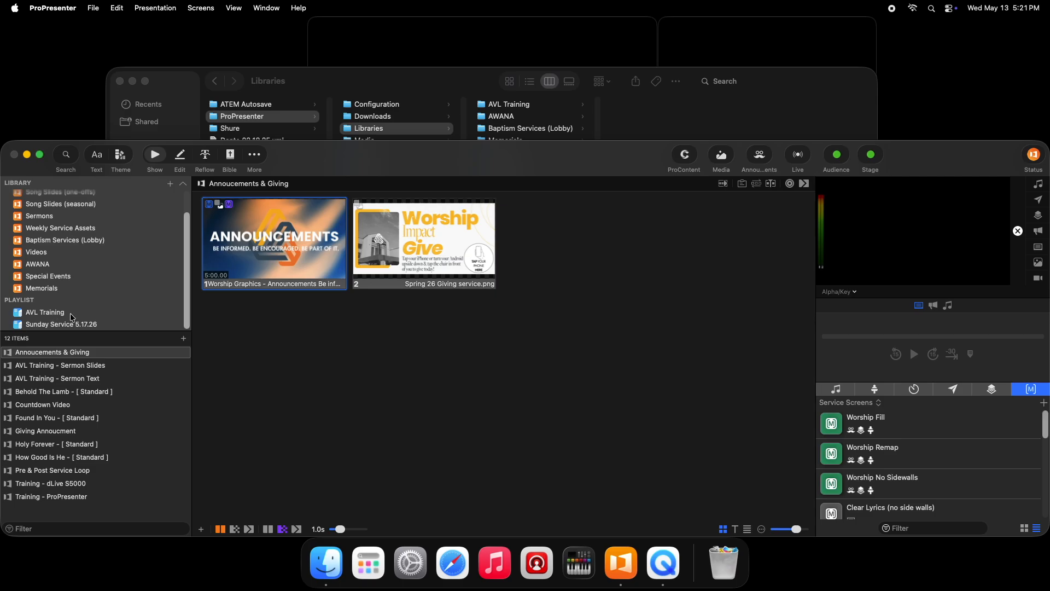
- Create a new empty playlist named "new"
left_click(70, 313)
scroll(86, 265, "up", 2)
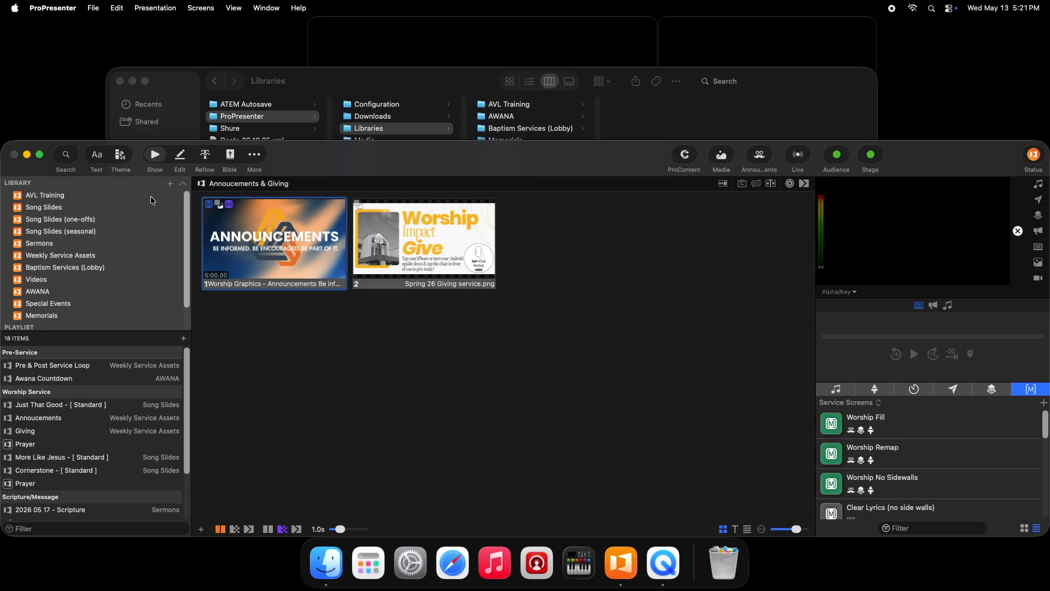
left_click(170, 184)
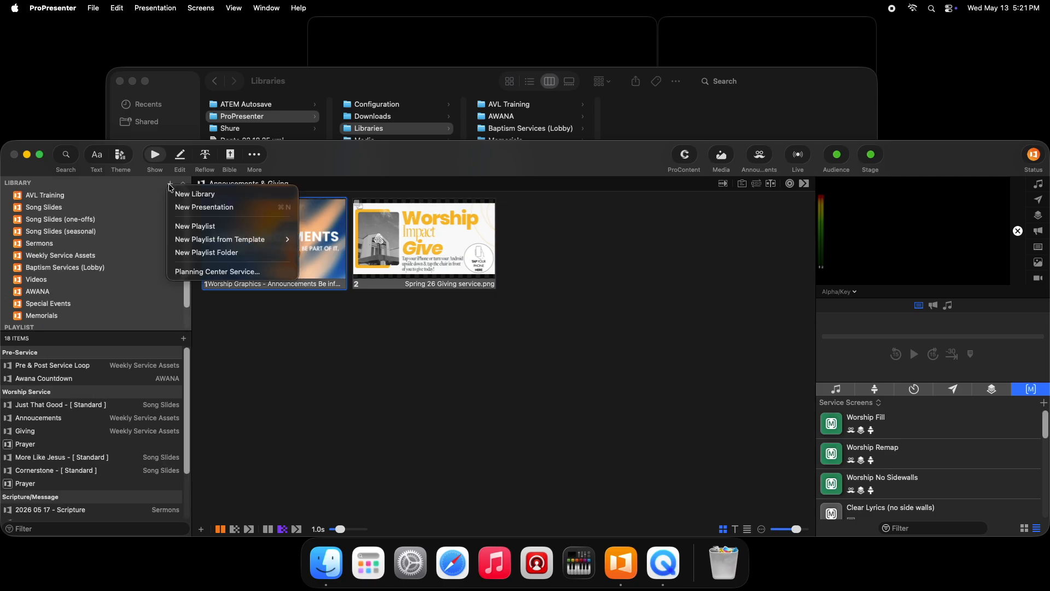
left_click(198, 228)
type("new")
key("Return")
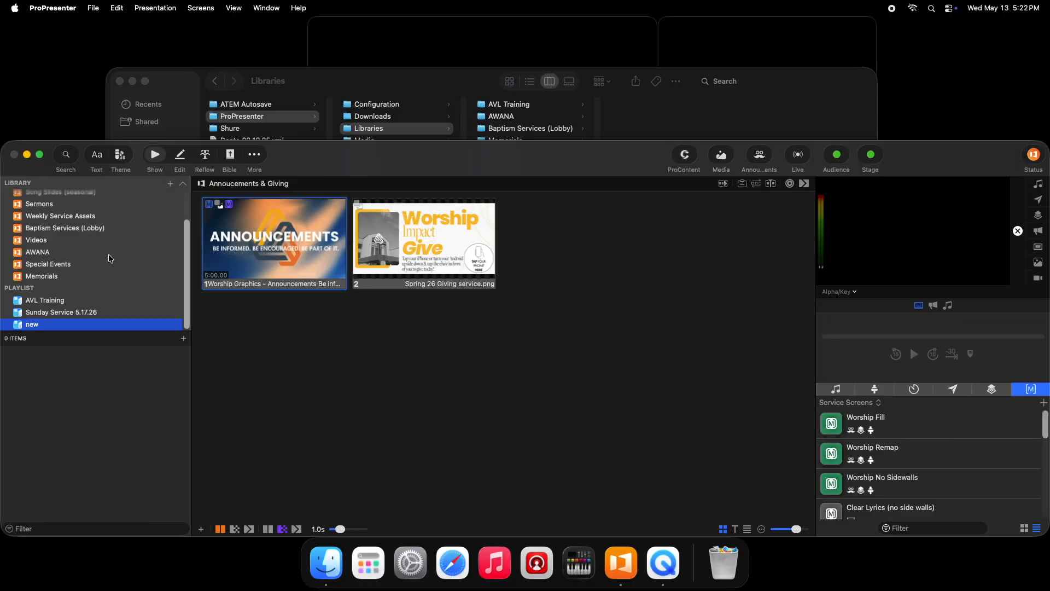
- Add a header and a placeholder to the "new" playlist
left_click(183, 339)
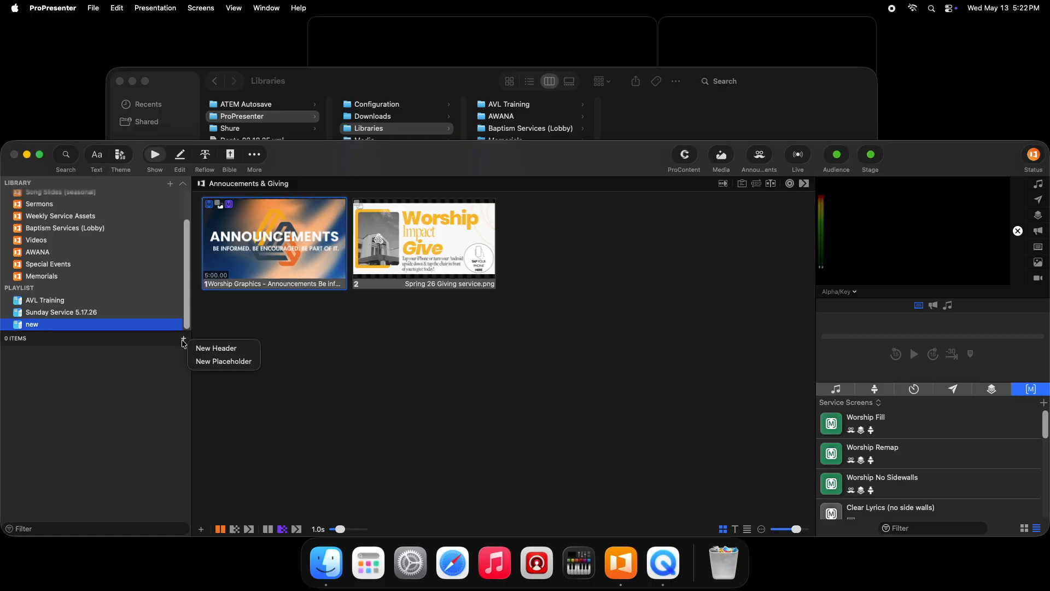
left_click(210, 350)
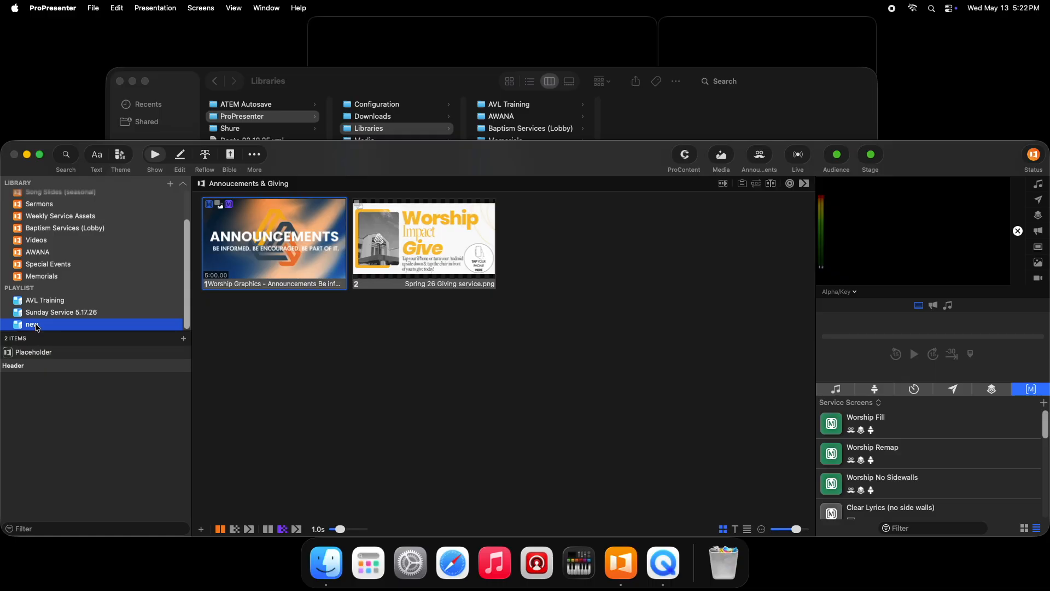
scroll(68, 265, "up", 3)
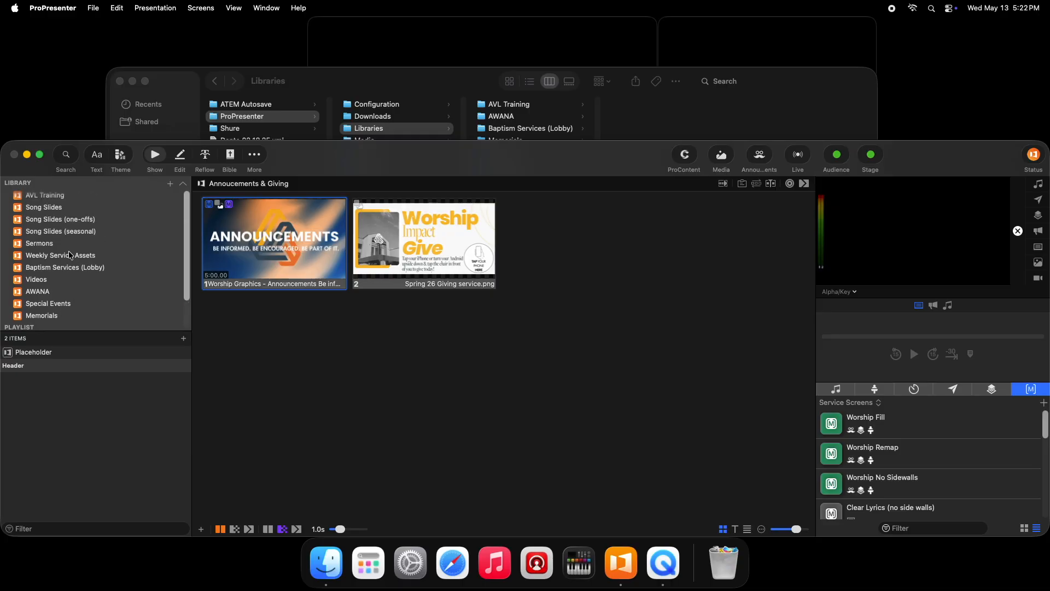
- Add Cornerstone - [ Standard ] from the Song Slides library to the "new" playlist and select it there
left_click(59, 209)
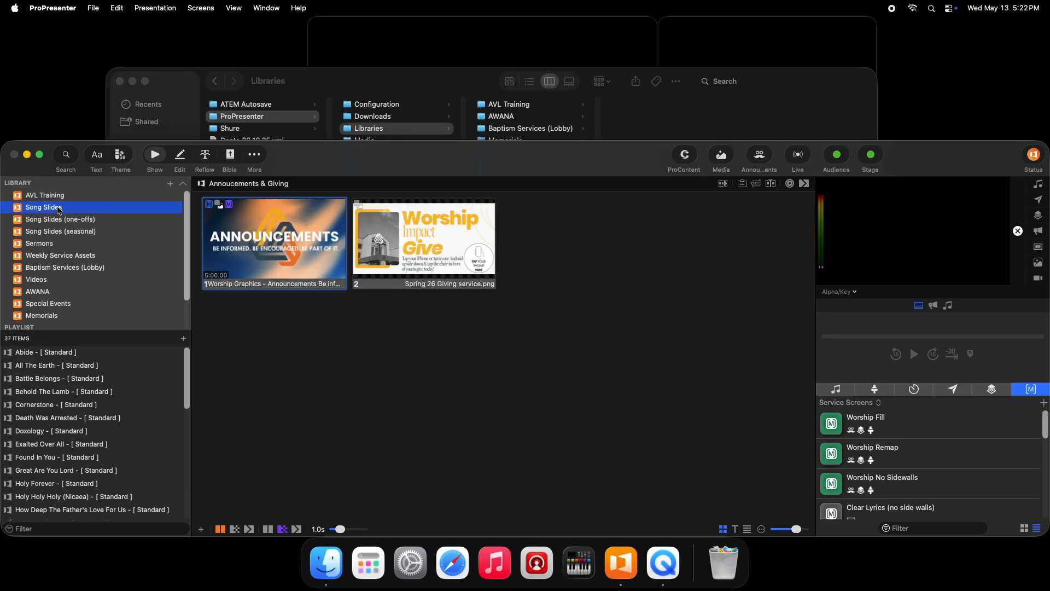
left_click(65, 406)
right_click(66, 408)
mouse_move(115, 316)
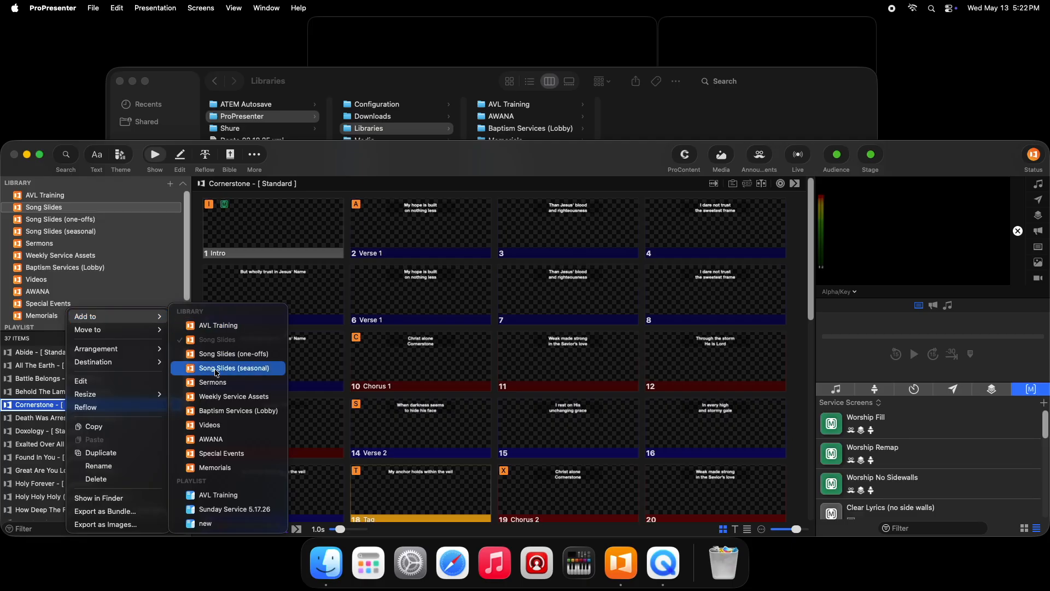
left_click(208, 523)
scroll(108, 280, "down", 3)
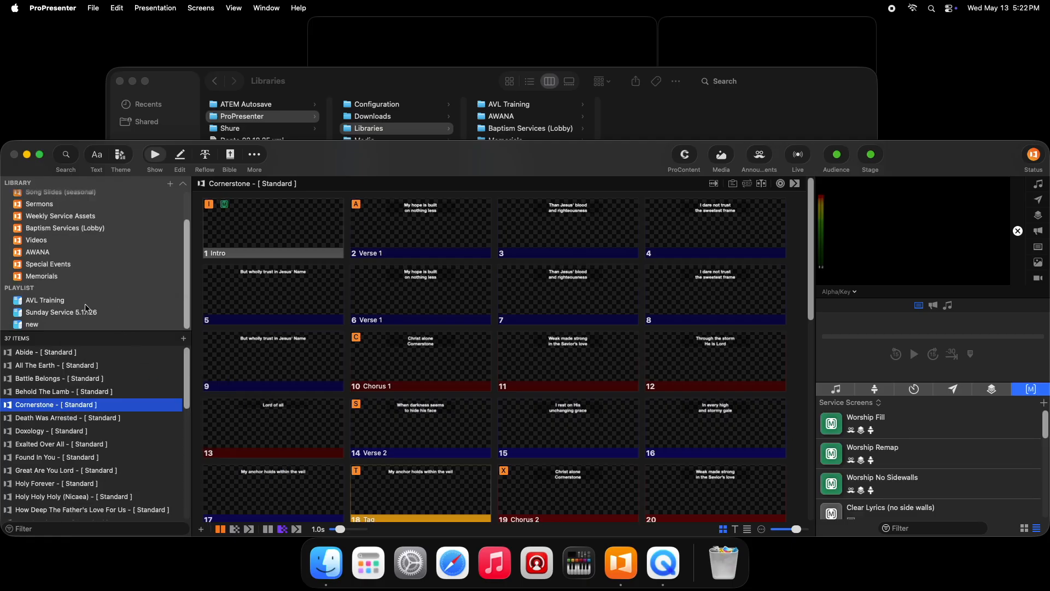
left_click(33, 324)
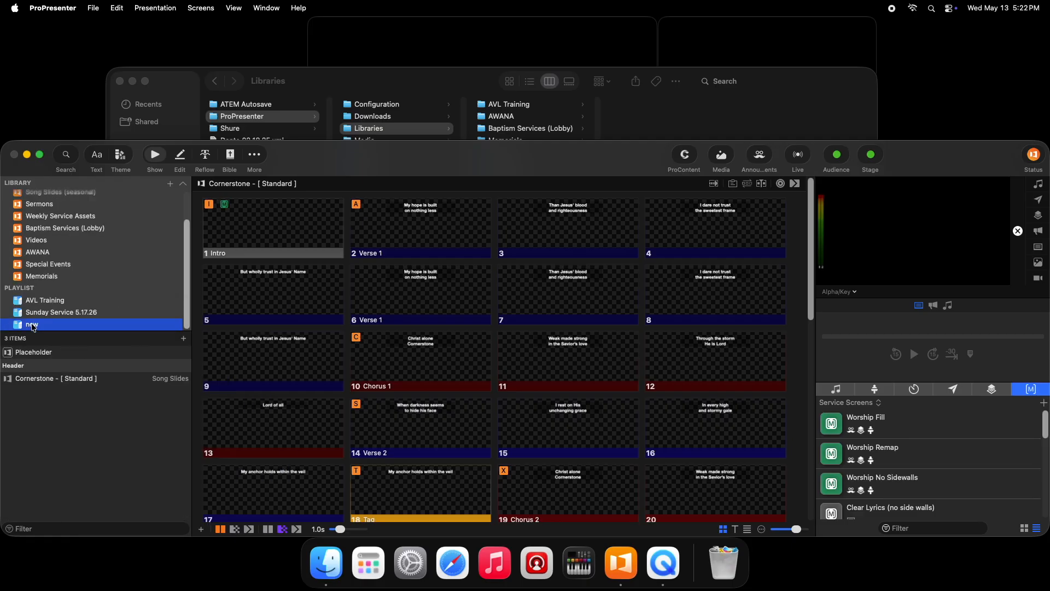
left_click(52, 381)
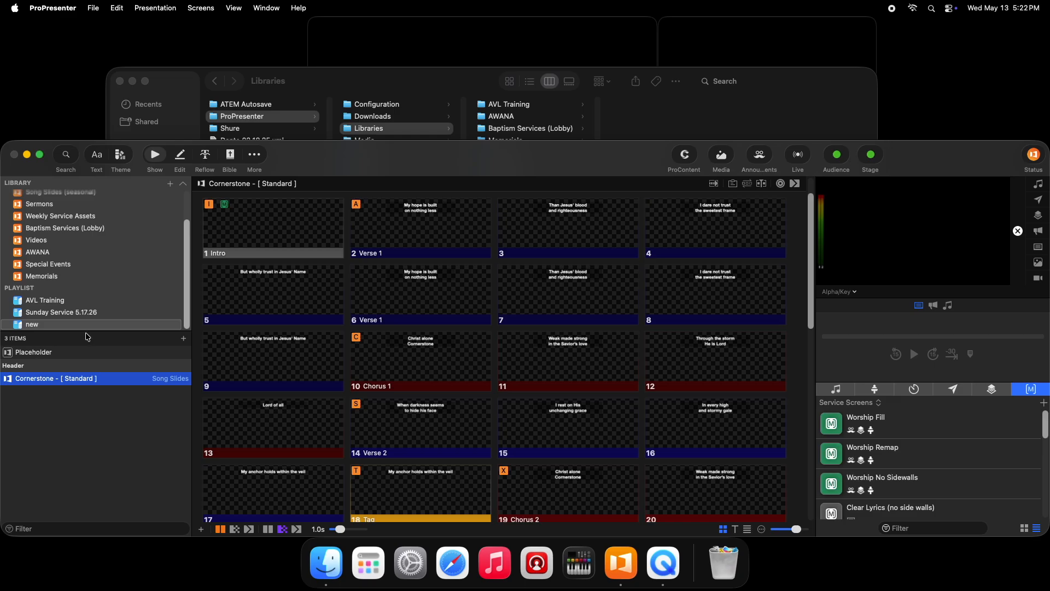
- Delete the placeholder item from the "new" playlist
right_click(50, 353)
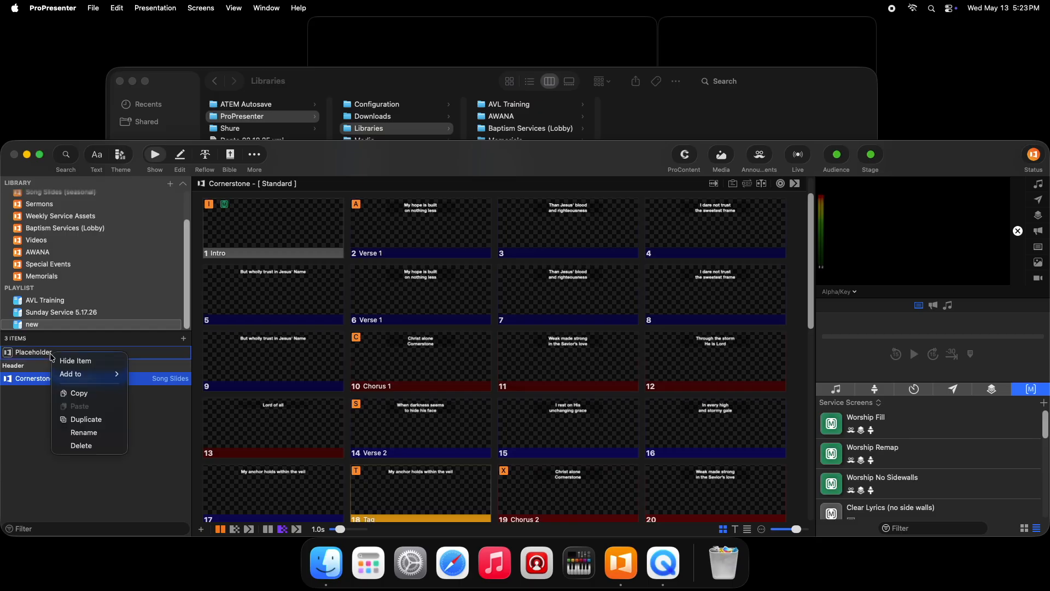
left_click(89, 446)
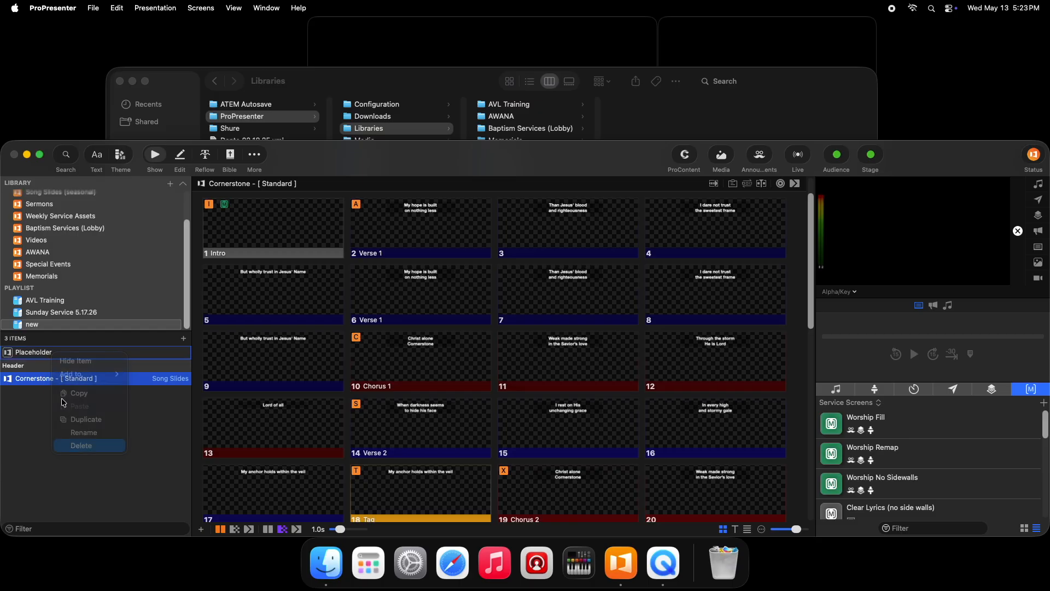
right_click(52, 355)
key("Escape")
- Review the Sunday Service 5.17.26 playlist from Pre-Service to Post-Service, including the Prayer placeholder in the Worship Service section
left_click(83, 310)
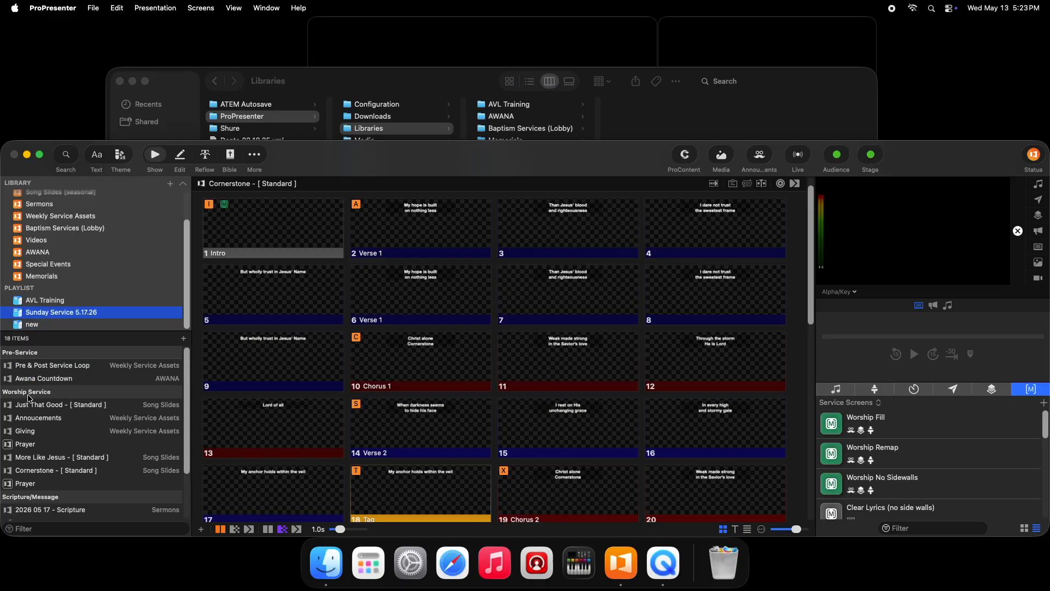
scroll(51, 393, "down", 3)
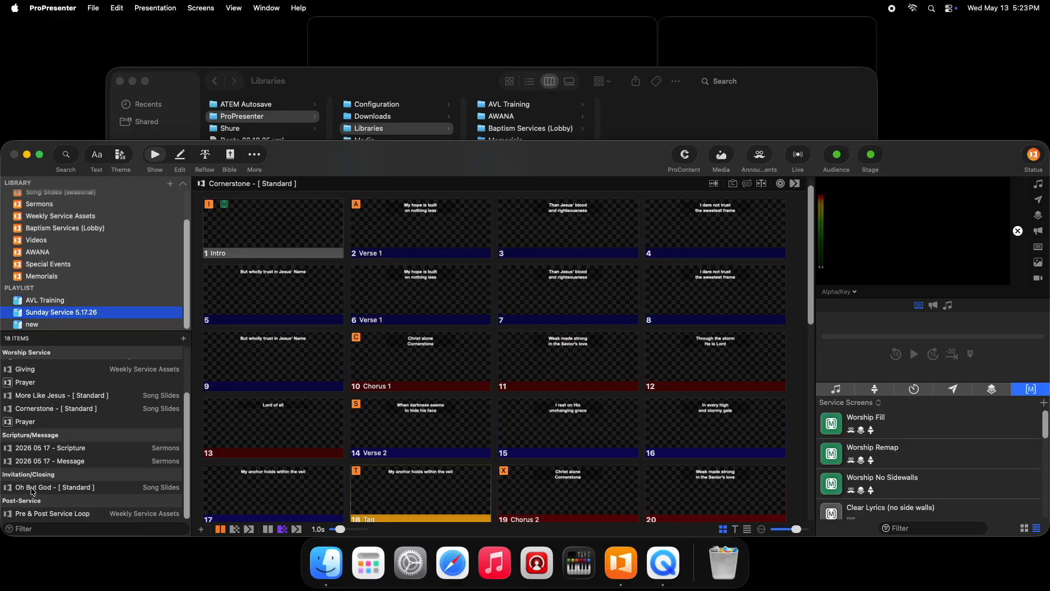
scroll(72, 416, "up", 3)
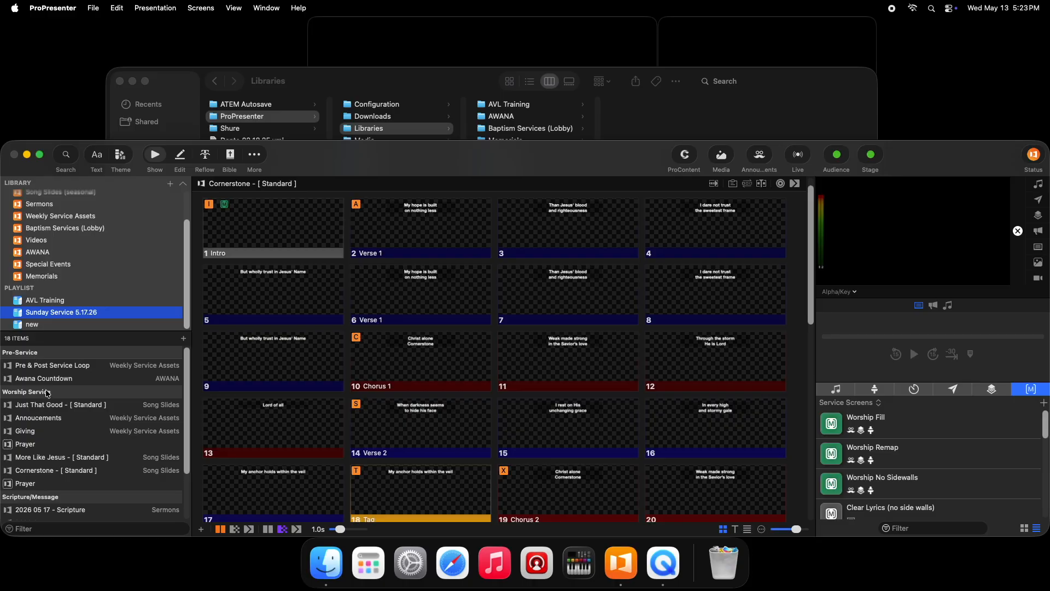
scroll(78, 391, "down", 1)
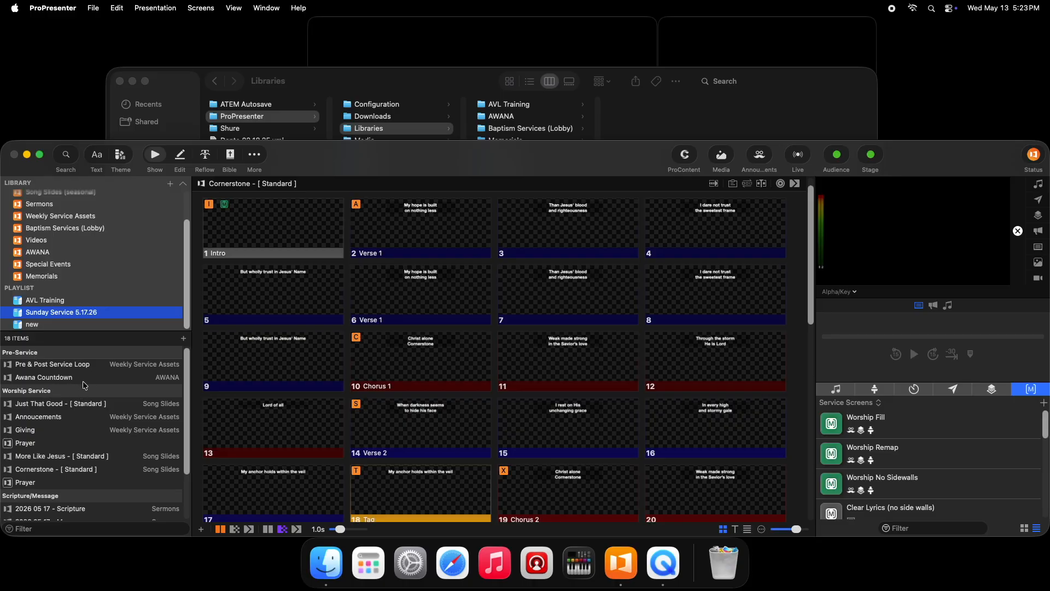
left_click(34, 445)
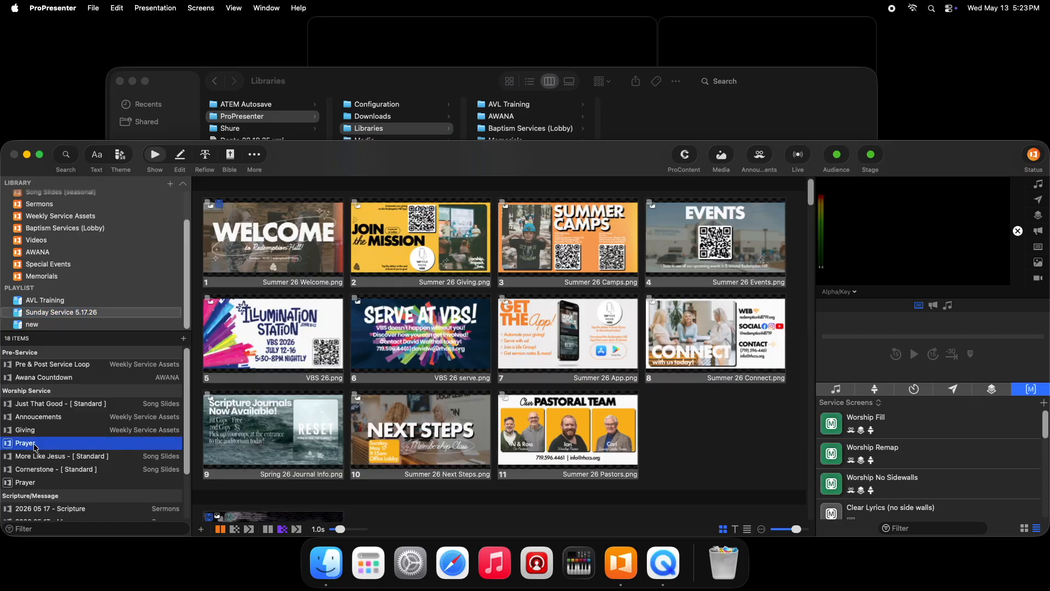
scroll(259, 265, "up", 2)
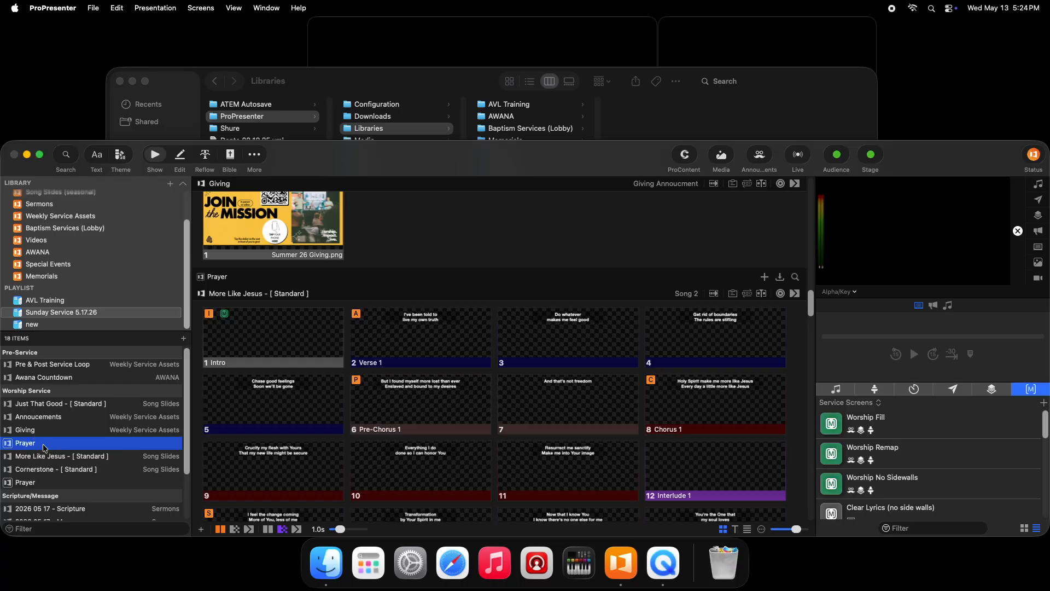
- Open the Song Slides (one-offs) library folder in Finder, then return to ProPresenter
scroll(90, 199, "up", 3)
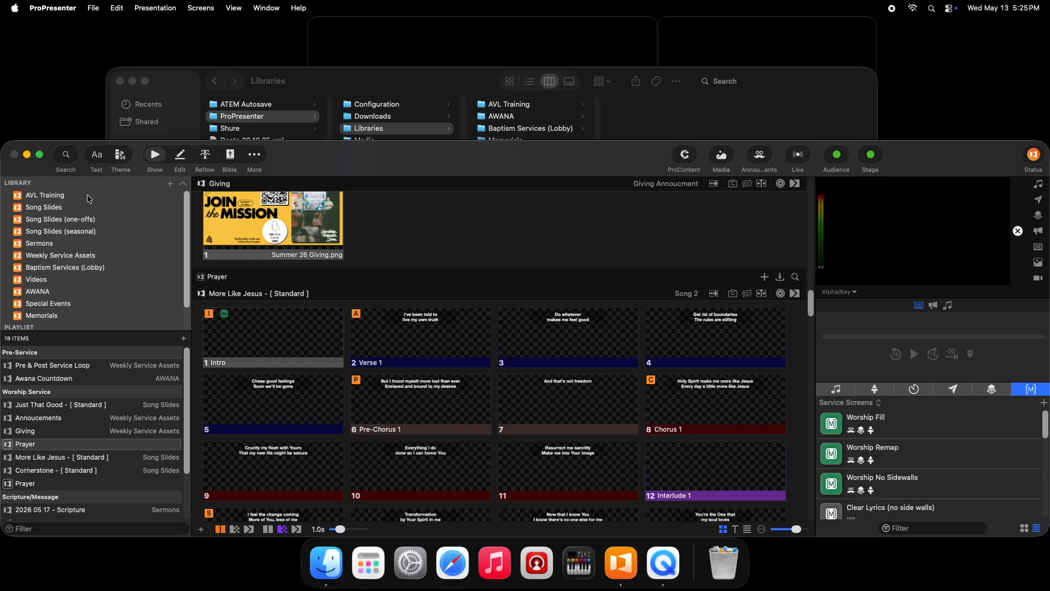
scroll(85, 283, "down", 2)
scroll(32, 299, "up", 2)
left_click(488, 87)
left_click(43, 233)
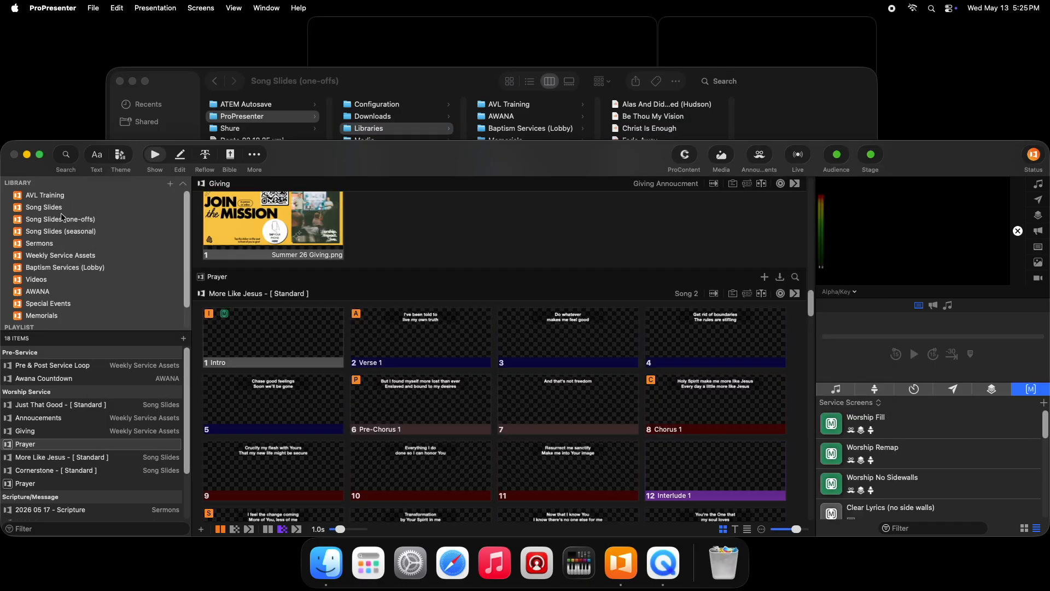
- Create a new playlist from the Sunday Service Template
scroll(61, 284, "down", 2)
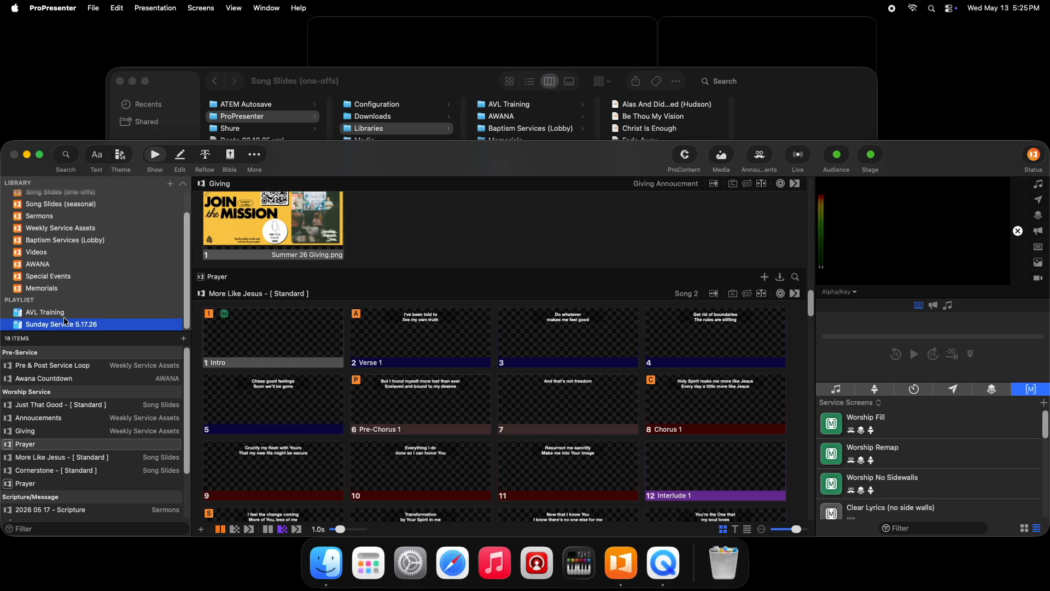
scroll(123, 268, "up", 2)
left_click(168, 185)
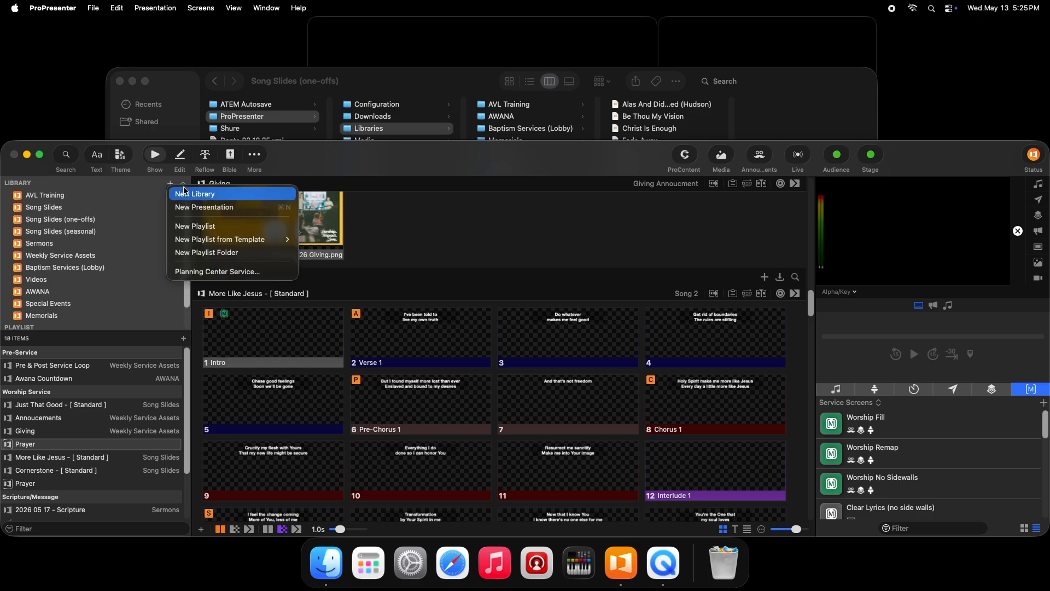
mouse_move(229, 239)
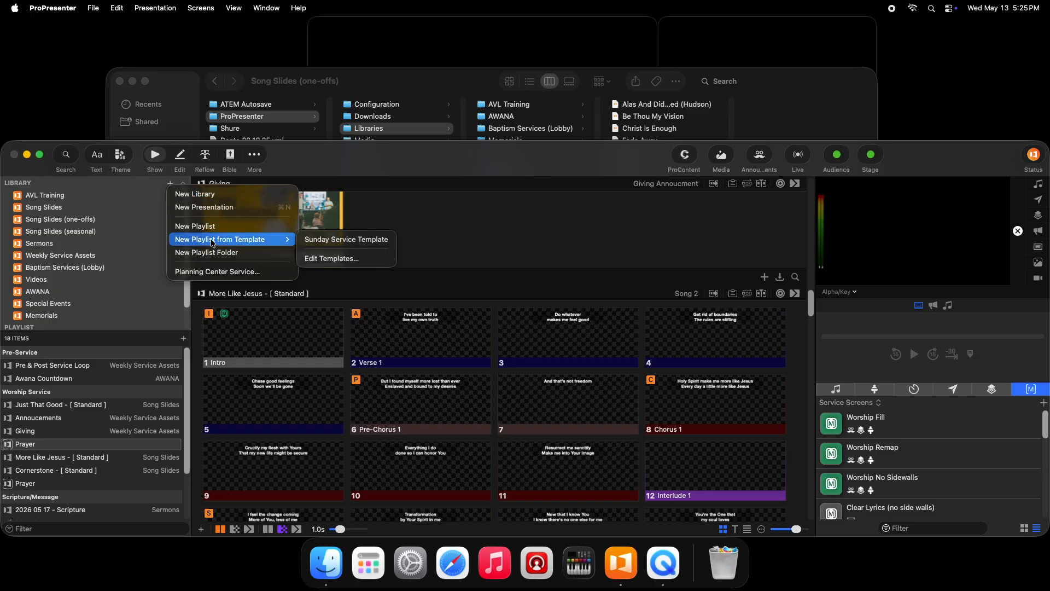
left_click(332, 242)
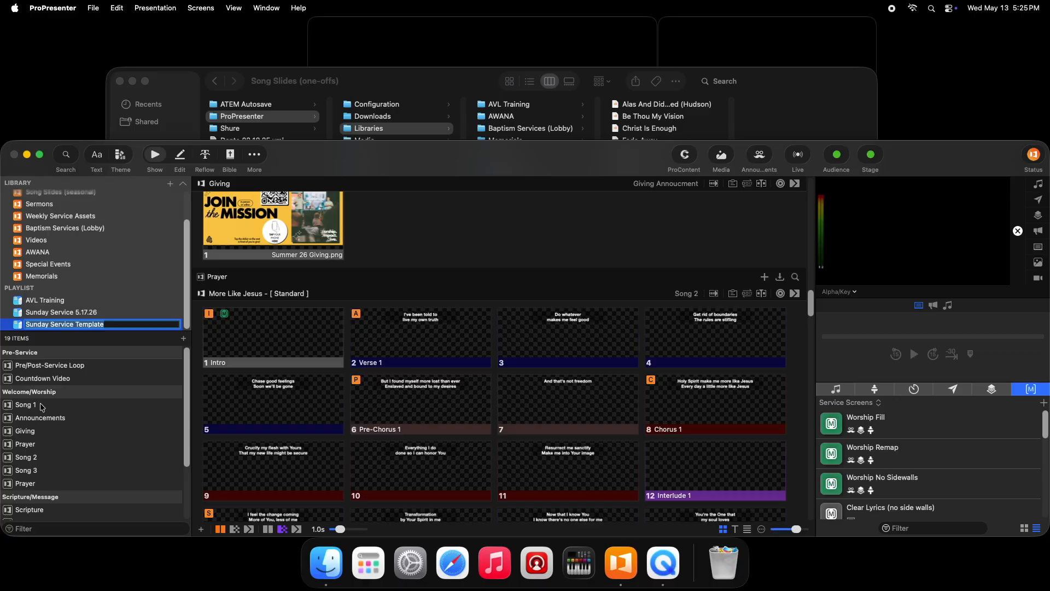
- Add Abide - [ Standard ] from the Song Slides library to the Sunday Service Template playlist
scroll(82, 246, "up", 3)
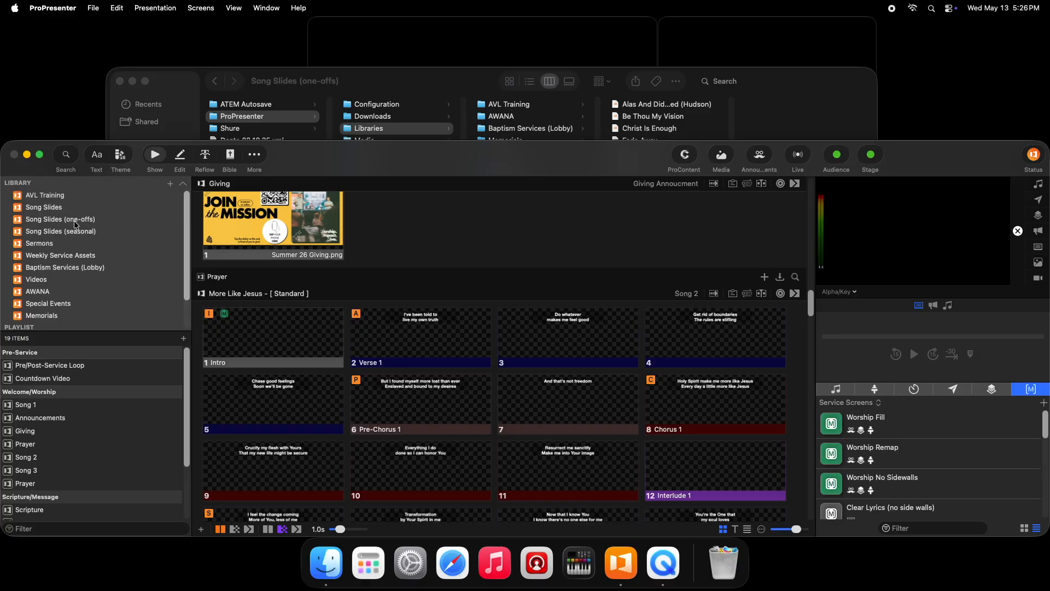
left_click(62, 207)
right_click(63, 209)
left_click(56, 217)
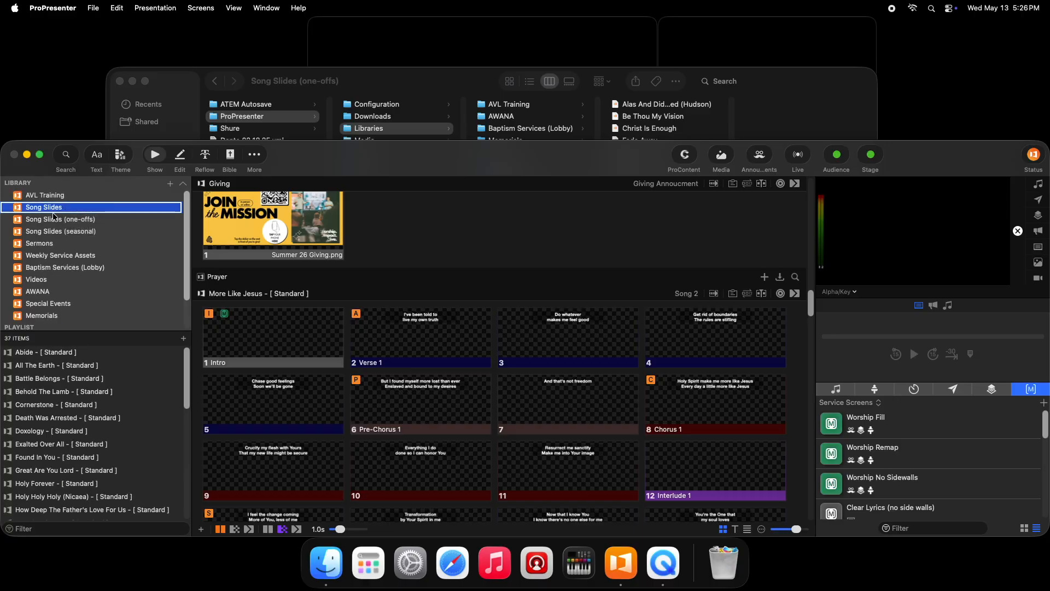
right_click(61, 357)
mouse_move(138, 317)
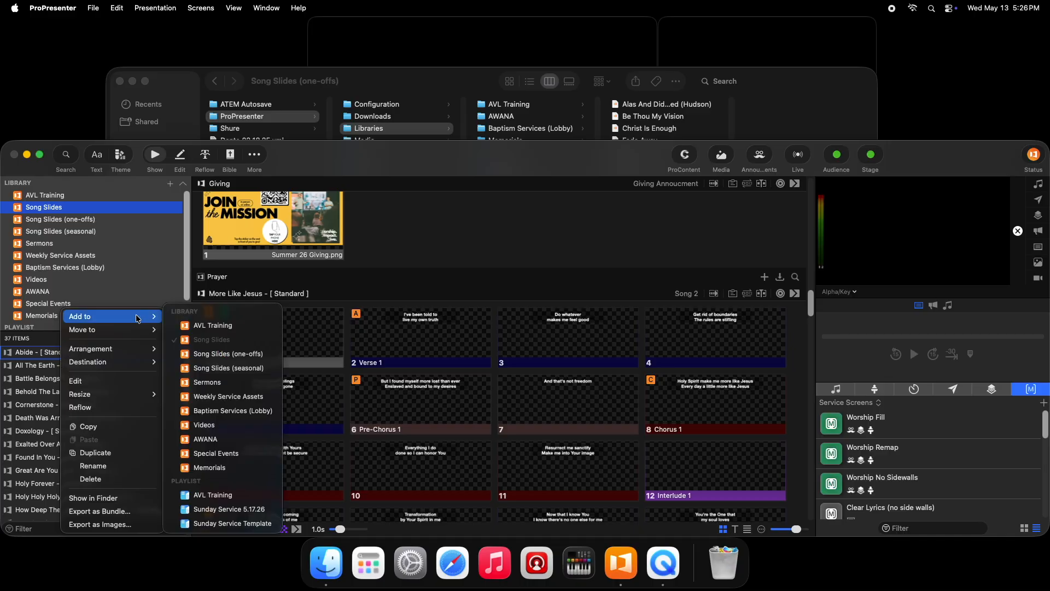
left_click(235, 523)
- In the Sunday Service Template playlist, move Abide - [ Standard ] directly above Song 1 under Welcome/Worship and delete the Song 1 placeholder
scroll(94, 295, "down", 3)
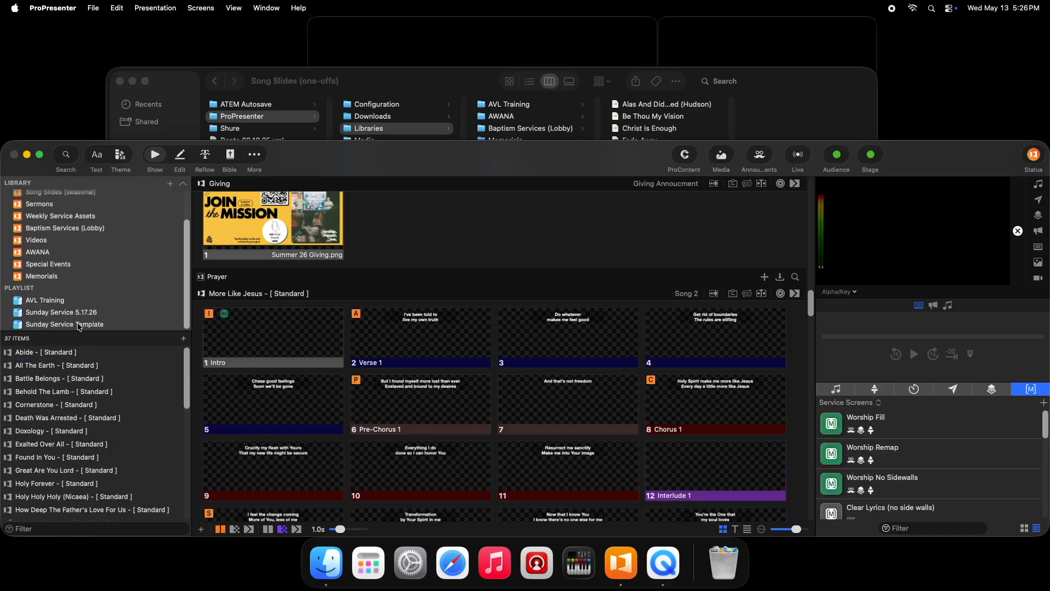
left_click(79, 324)
scroll(57, 443, "down", 5)
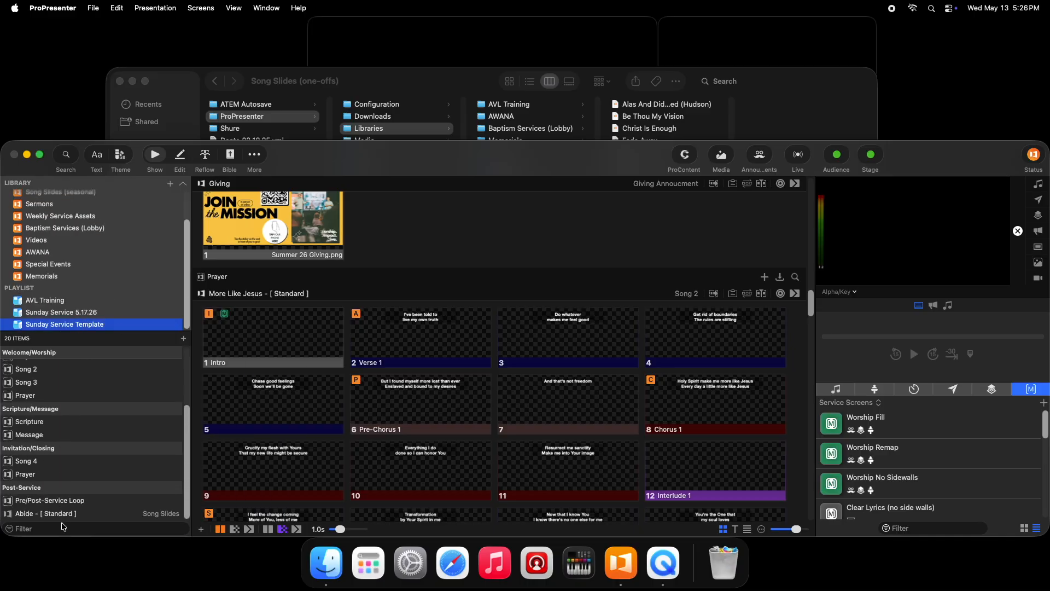
left_click_drag(60, 514, 77, 360)
scroll(81, 378, "up", 5)
left_click_drag(57, 458, 46, 418)
right_click(46, 419)
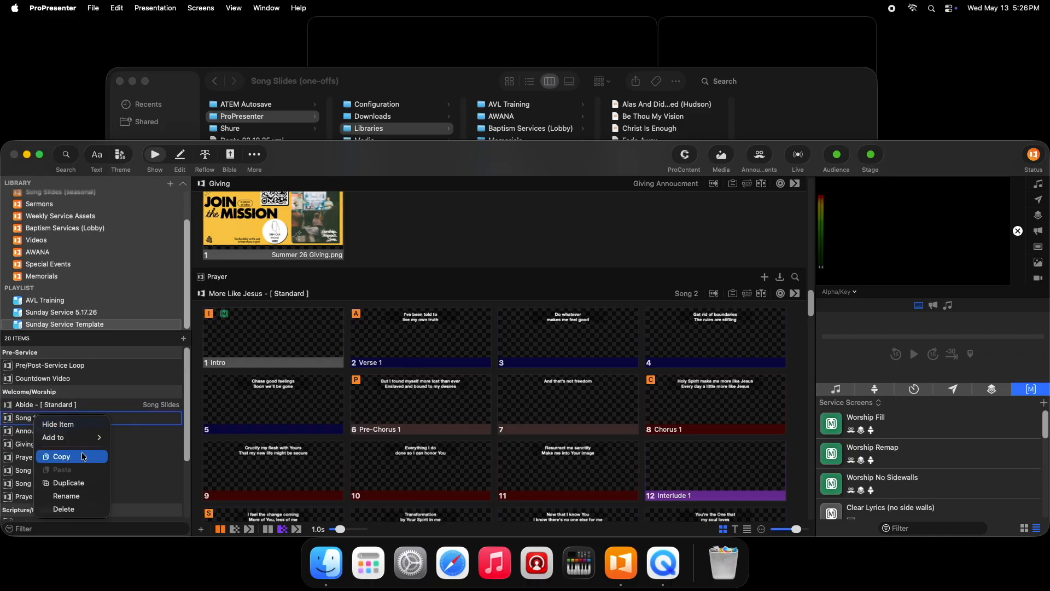
left_click(79, 508)
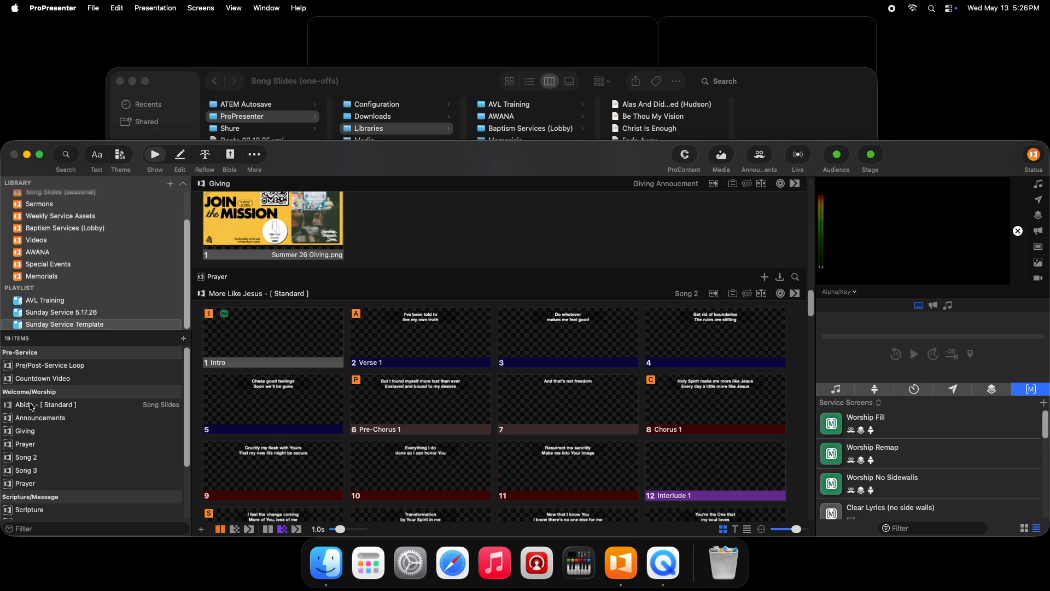